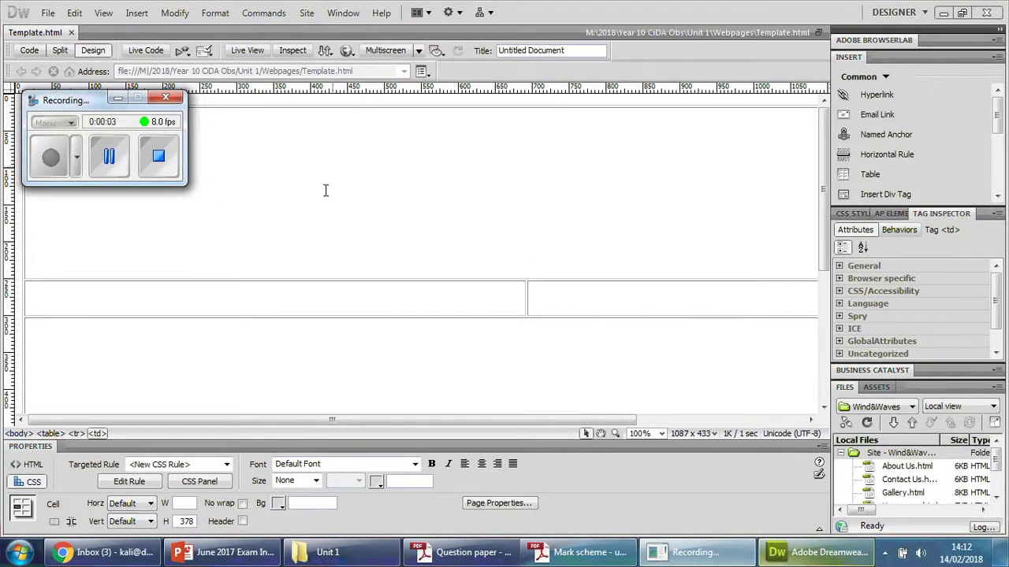
- Review the BAB title on the PowerPoint lesson slide, then check Dreamweaver's top banner cell height
{"action": "left_click", "coordinate": [244, 559]}
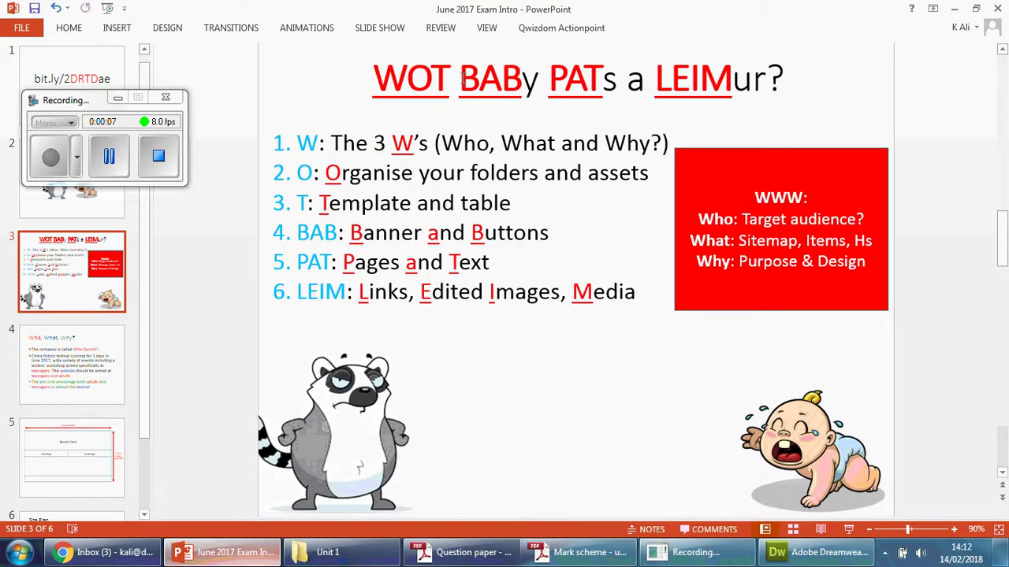
{"action": "left_click_drag", "start_coordinate": [460, 78], "coordinate": [501, 79]}
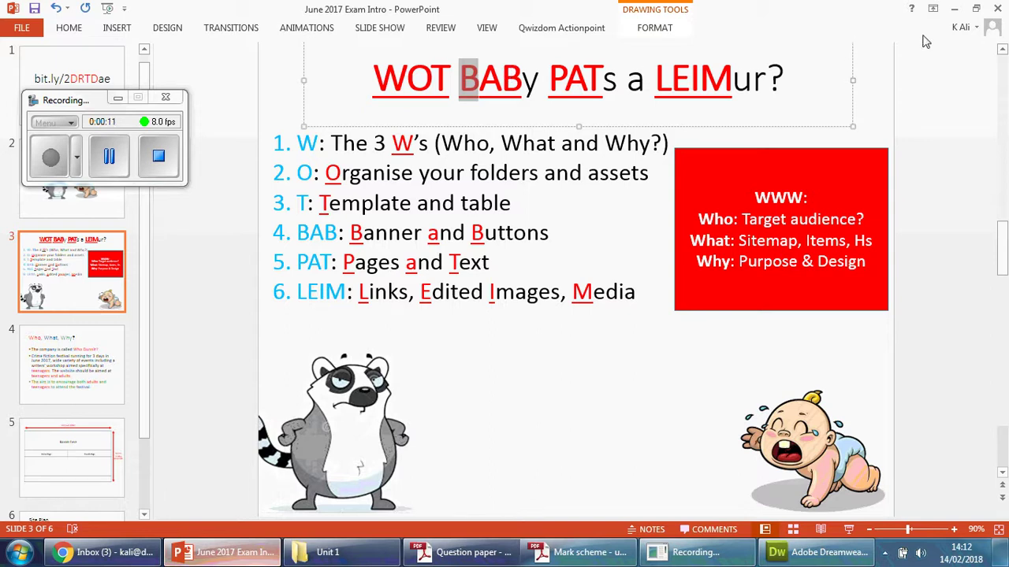
{"action": "left_click", "coordinate": [954, 8]}
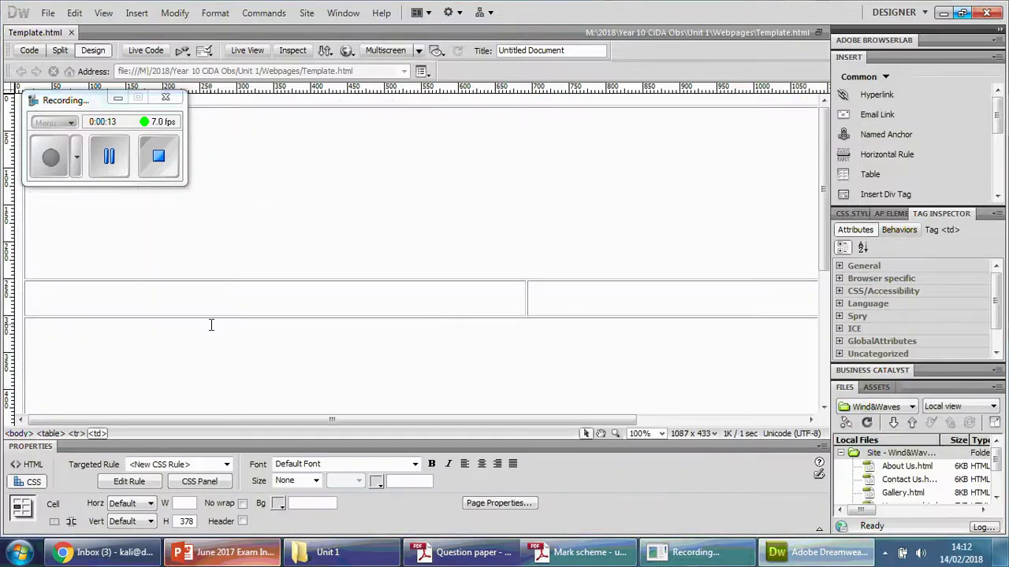
{"action": "left_click", "coordinate": [355, 158]}
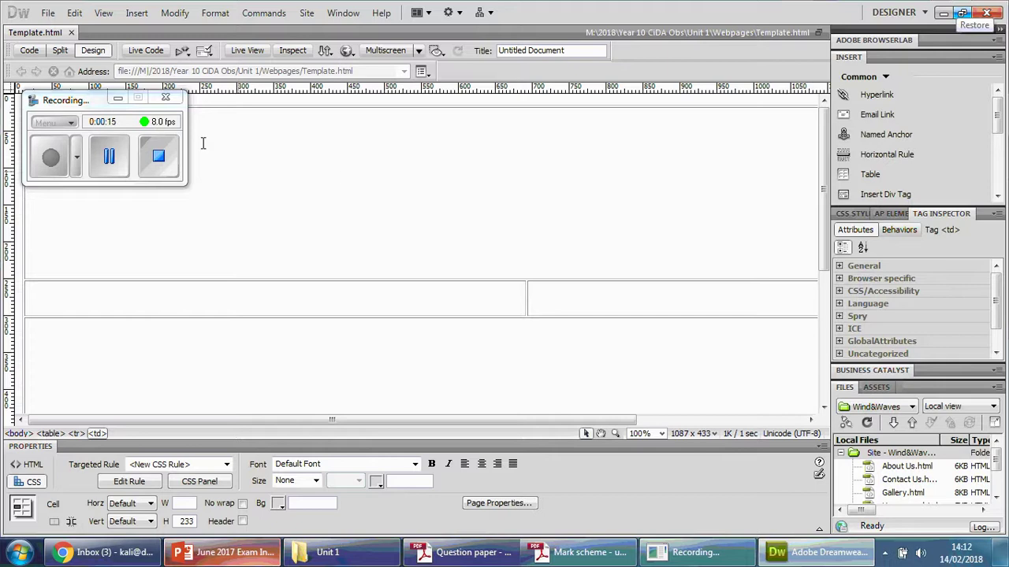
{"action": "left_click", "coordinate": [117, 98]}
- Launch Adobe Photoshop CS5.1 from the Windows Start menu
{"action": "left_click", "coordinate": [19, 552]}
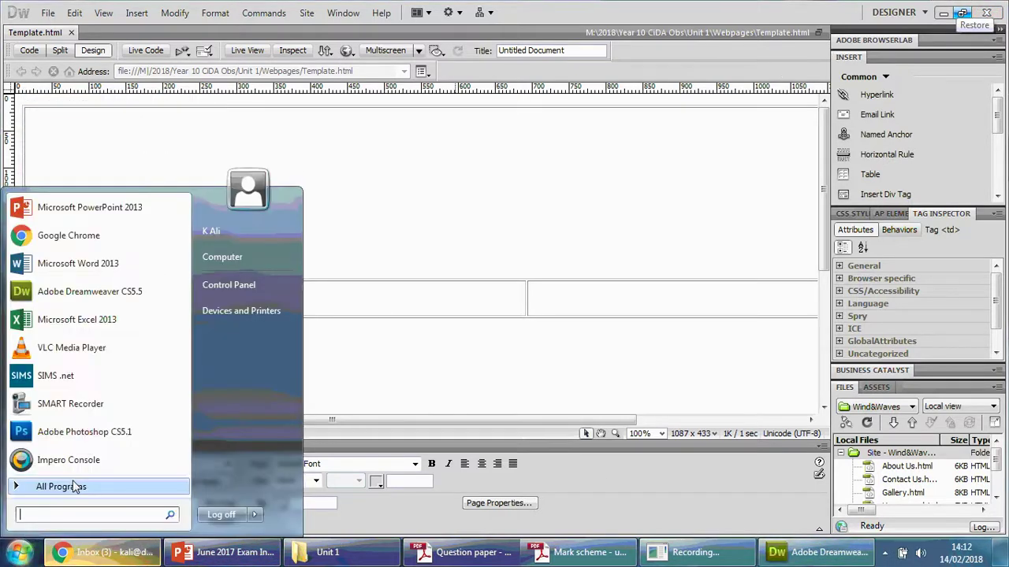
{"action": "left_click", "coordinate": [98, 430]}
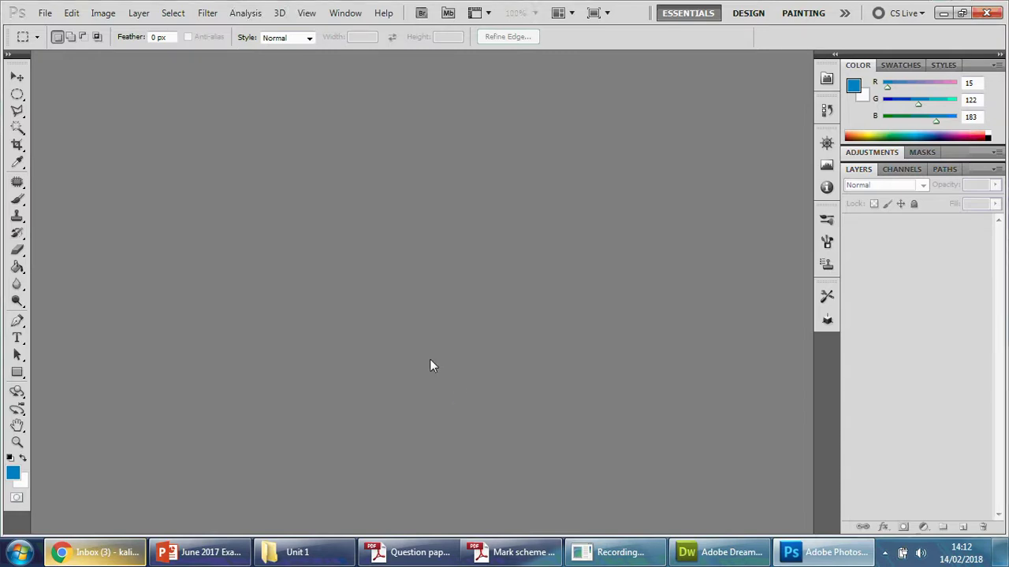
- Start a new Photoshop document with a width of 1366, keeping units in pixels
{"action": "left_click", "coordinate": [46, 14]}
{"action": "left_click", "coordinate": [60, 29]}
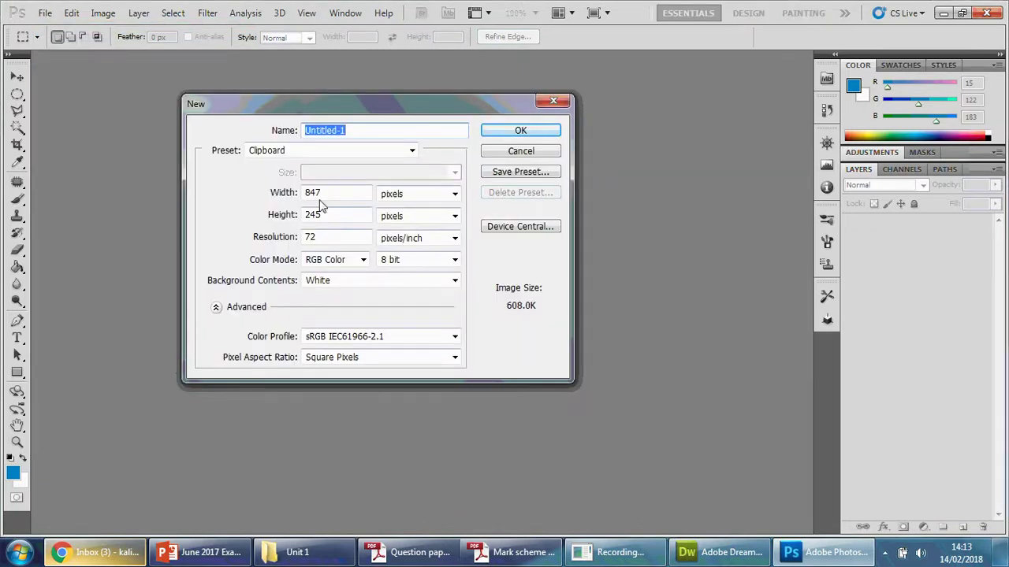
{"action": "double_click", "coordinate": [312, 193]}
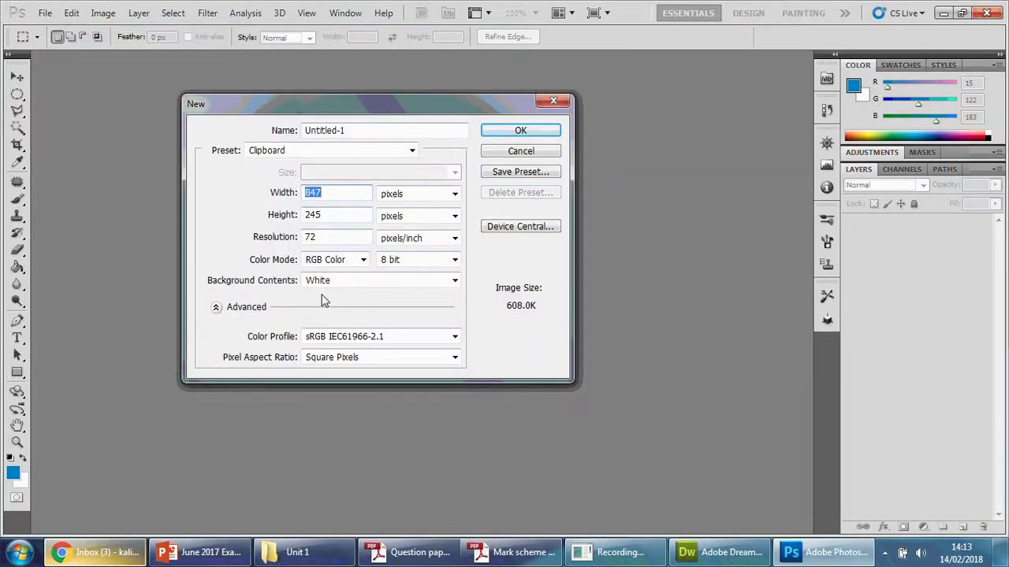
{"action": "type", "text": "1366"}
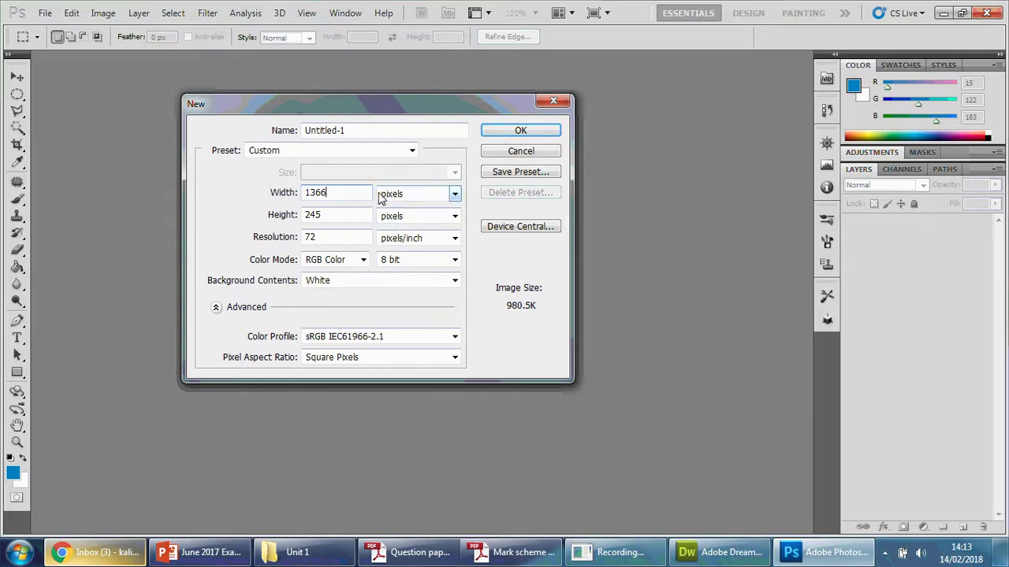
{"action": "left_click", "coordinate": [454, 194]}
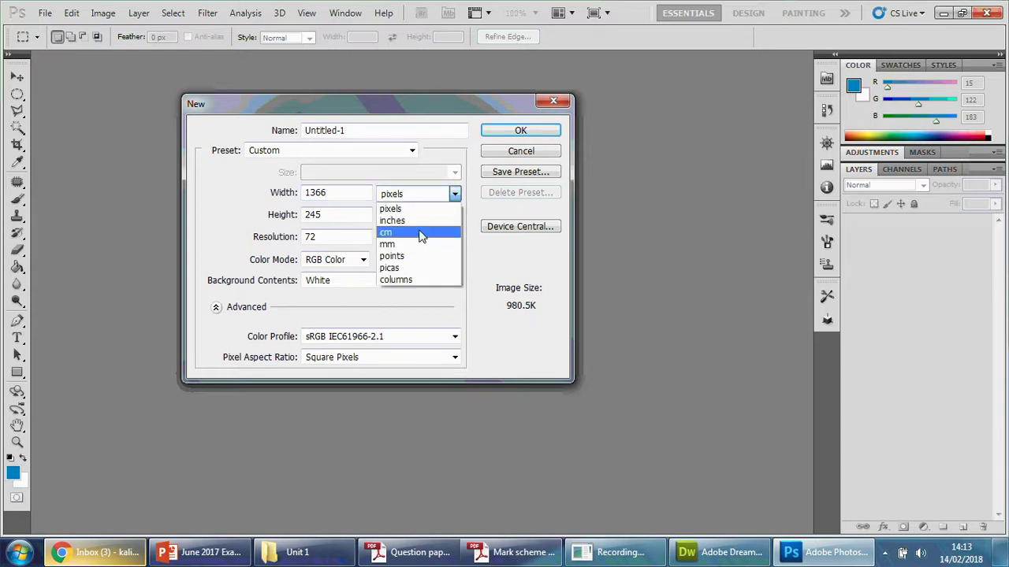
{"action": "left_click", "coordinate": [420, 233]}
{"action": "left_click_drag", "start_coordinate": [363, 194], "coordinate": [310, 193]}
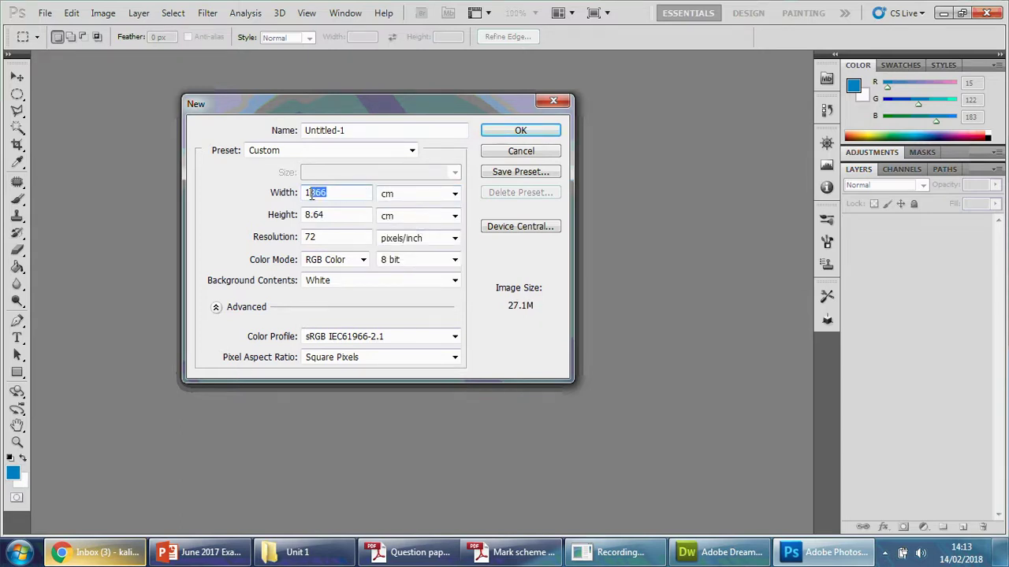
{"action": "left_click", "coordinate": [355, 196]}
{"action": "left_click", "coordinate": [455, 197]}
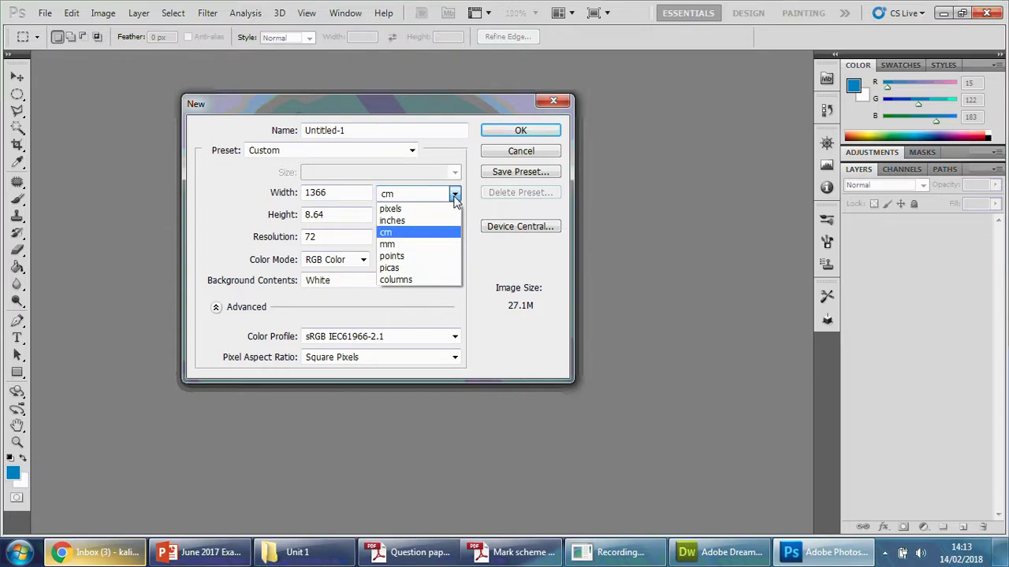
{"action": "left_click", "coordinate": [413, 211]}
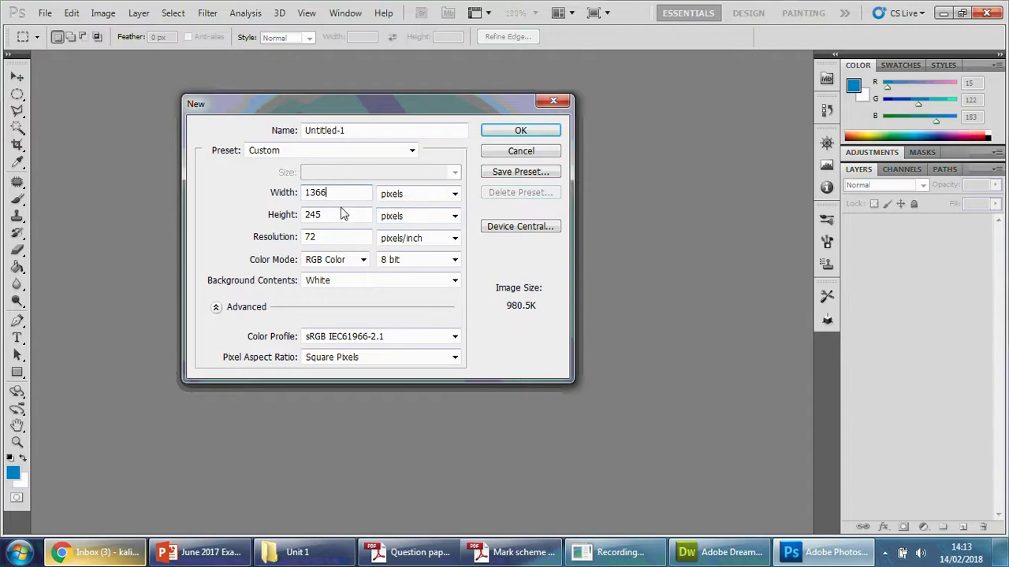
- Check sizes against the Dreamweaver template and set the height to 250 pixels
{"action": "left_click", "coordinate": [691, 558]}
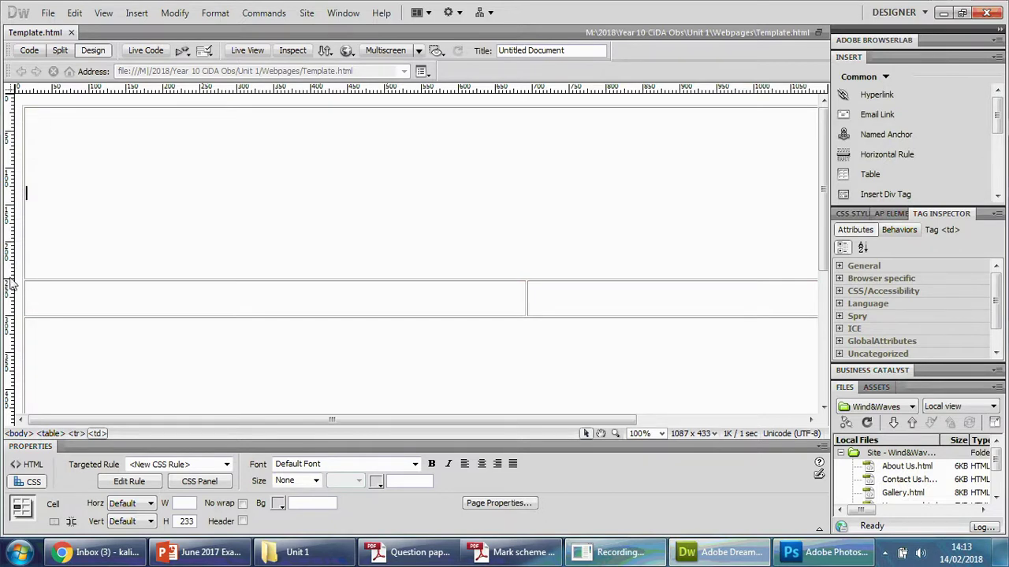
{"action": "left_click", "coordinate": [786, 552]}
{"action": "double_click", "coordinate": [338, 214]}
{"action": "type", "text": "2"}
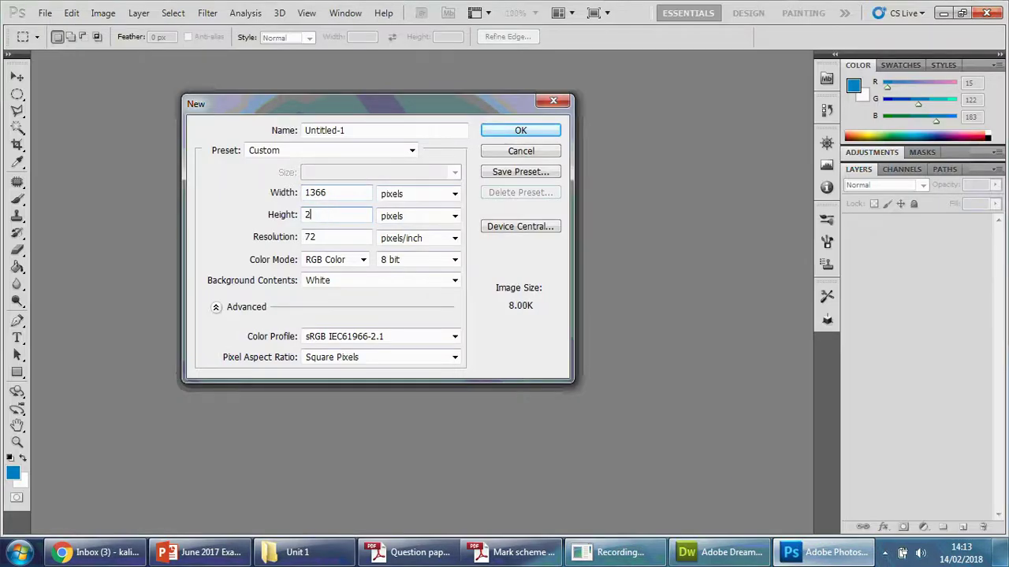
{"action": "type", "text": "50"}
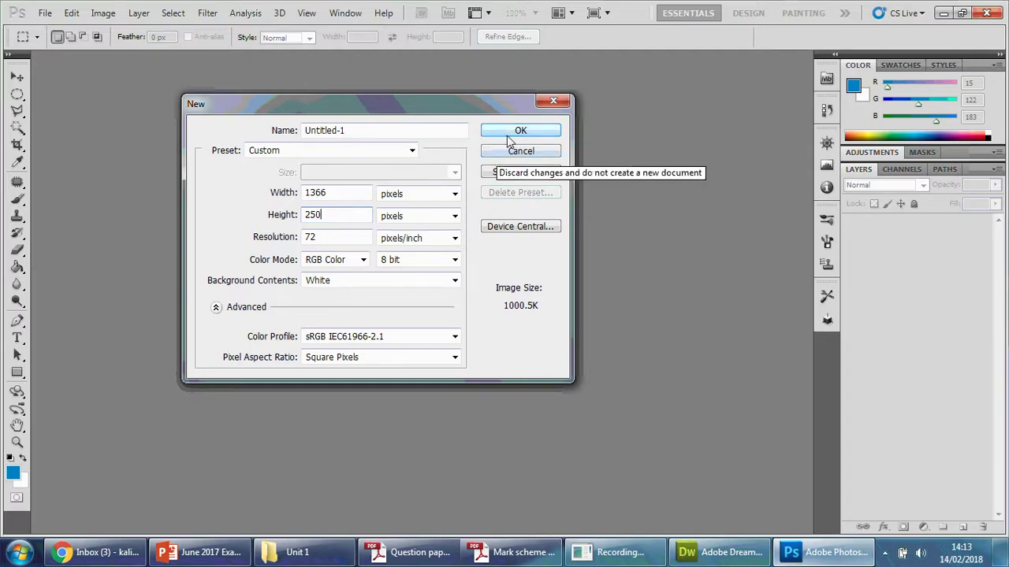
{"action": "left_click", "coordinate": [729, 555]}
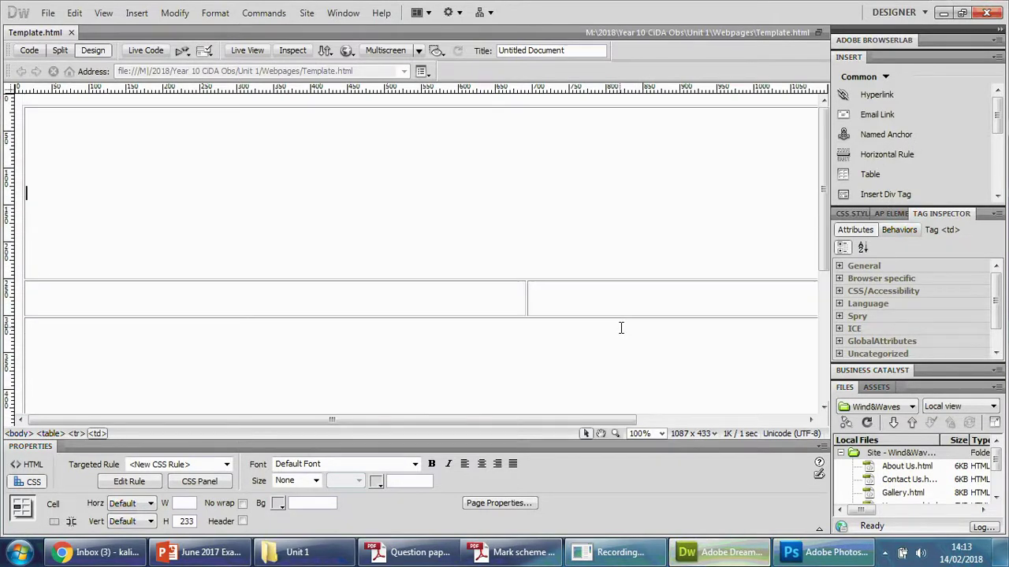
{"action": "left_click", "coordinate": [662, 434]}
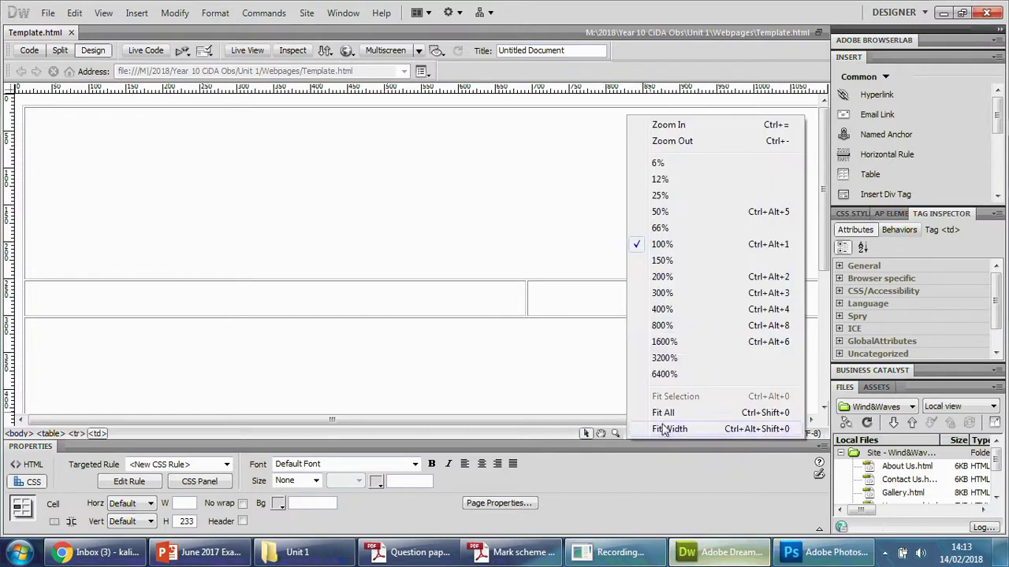
{"action": "left_click", "coordinate": [666, 228]}
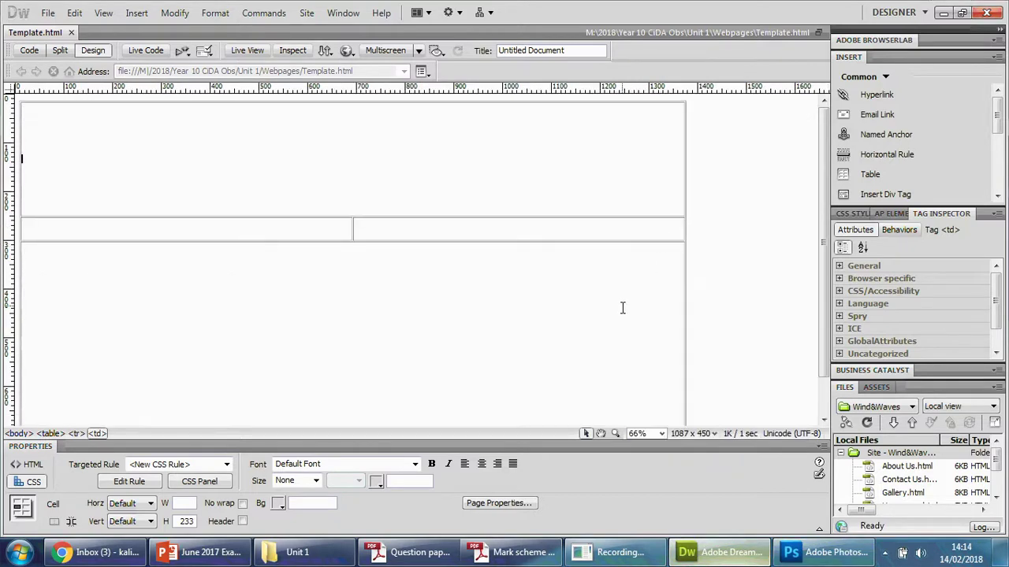
{"action": "scroll", "coordinate": [713, 305], "scroll_direction": "up", "scroll_amount": 1}
{"action": "left_click", "coordinate": [658, 433]}
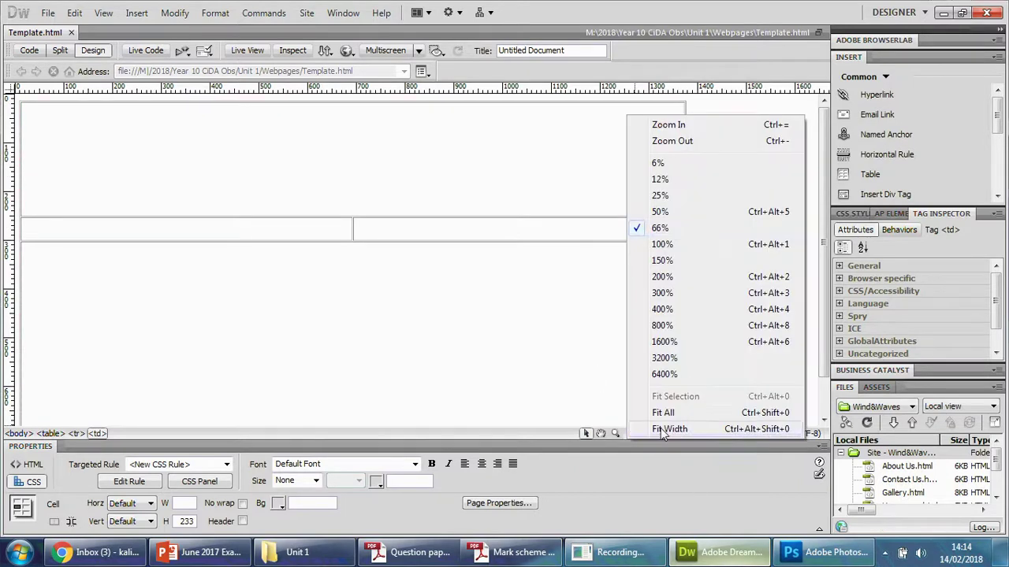
{"action": "left_click", "coordinate": [668, 246]}
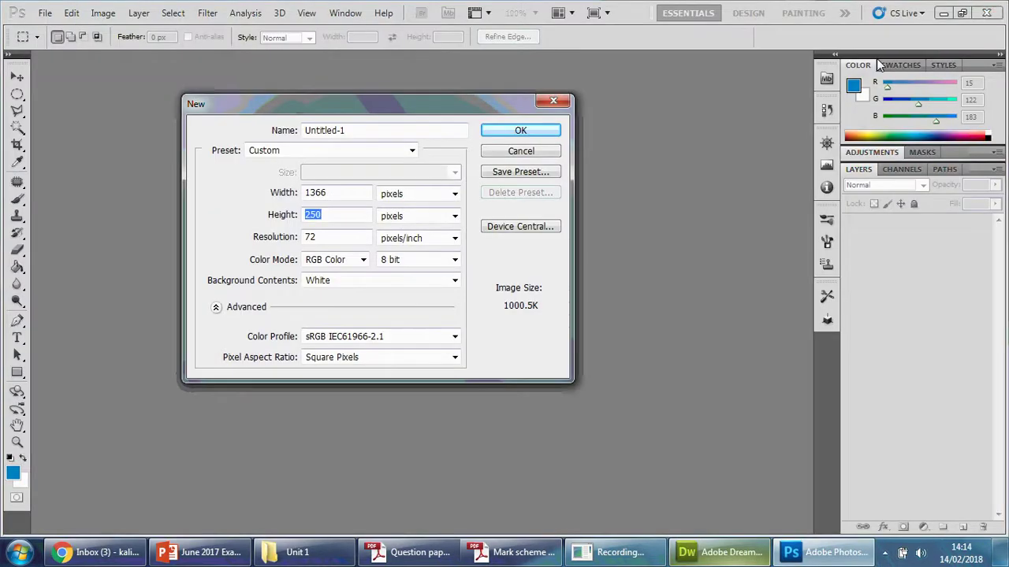
- Keep a white background and RGB Color, and create the 1366 × 250 Untitled-1 canvas
{"action": "left_click", "coordinate": [943, 12]}
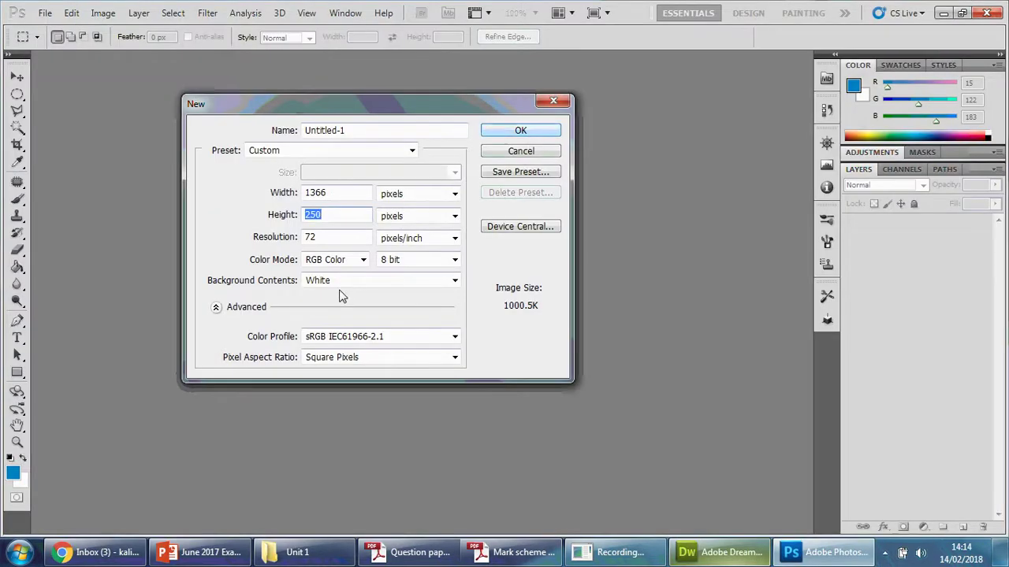
{"action": "left_click", "coordinate": [367, 281]}
{"action": "left_click", "coordinate": [335, 269]}
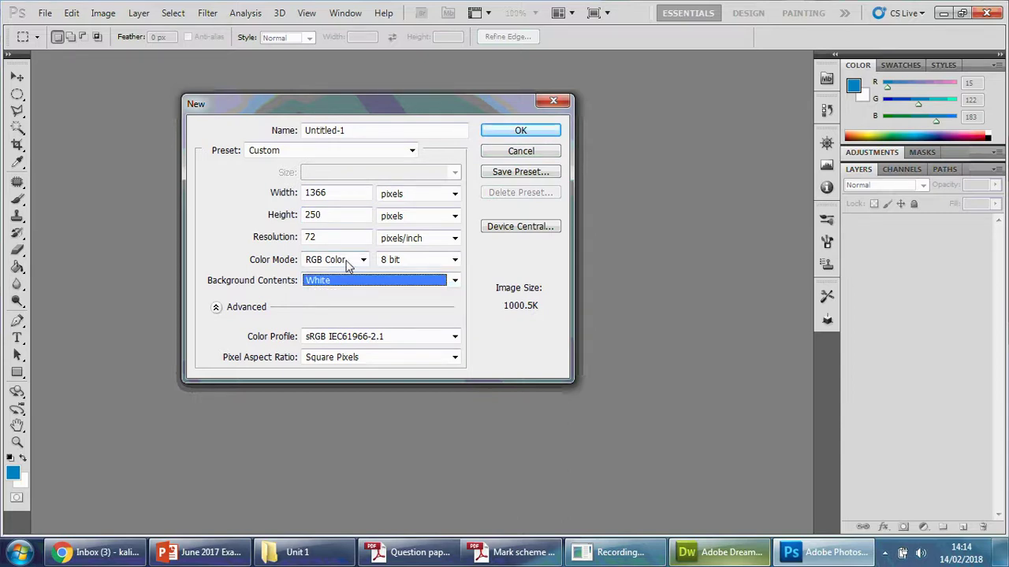
{"action": "left_click", "coordinate": [354, 262]}
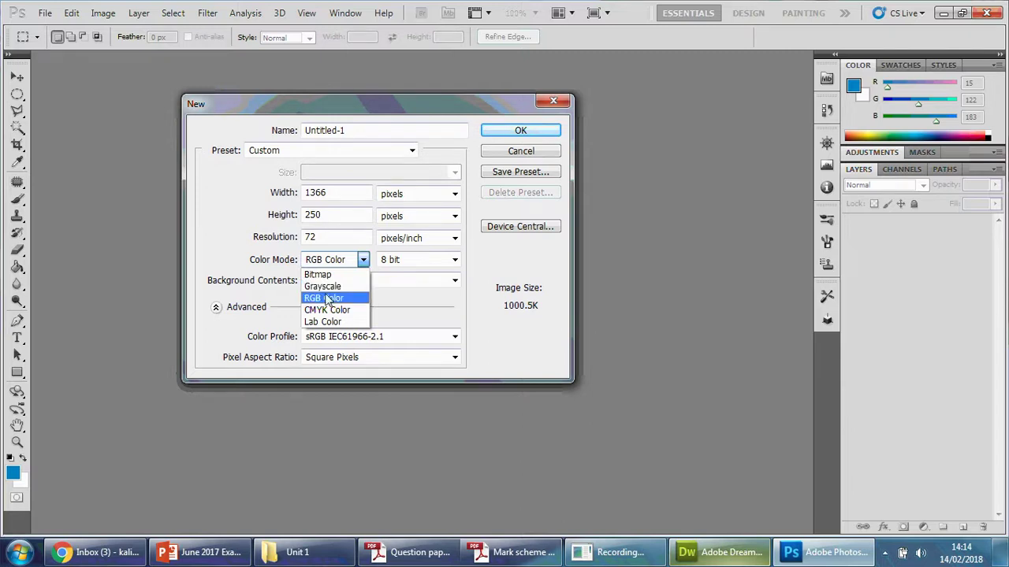
{"action": "left_click", "coordinate": [335, 298]}
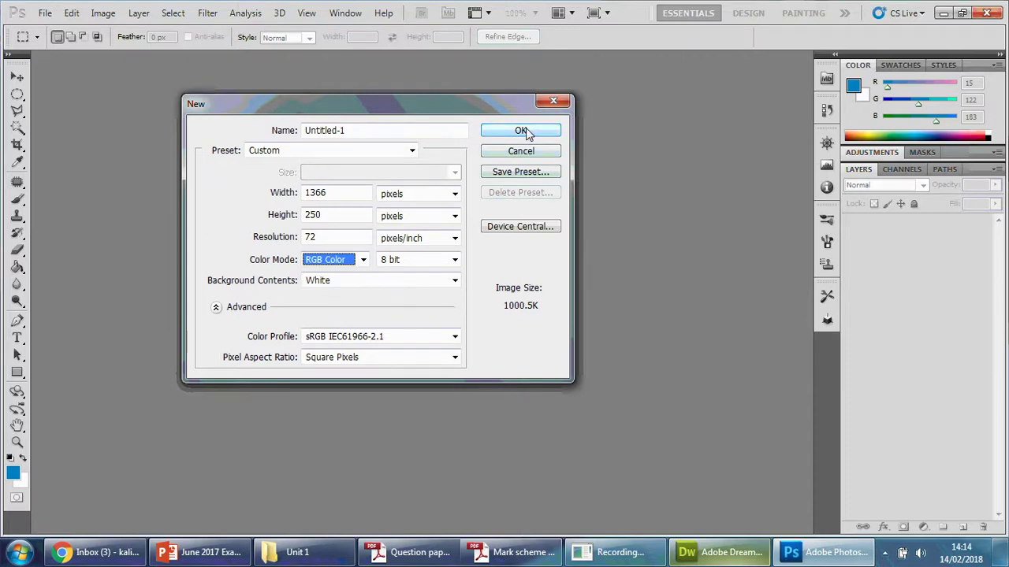
{"action": "left_click", "coordinate": [527, 132]}
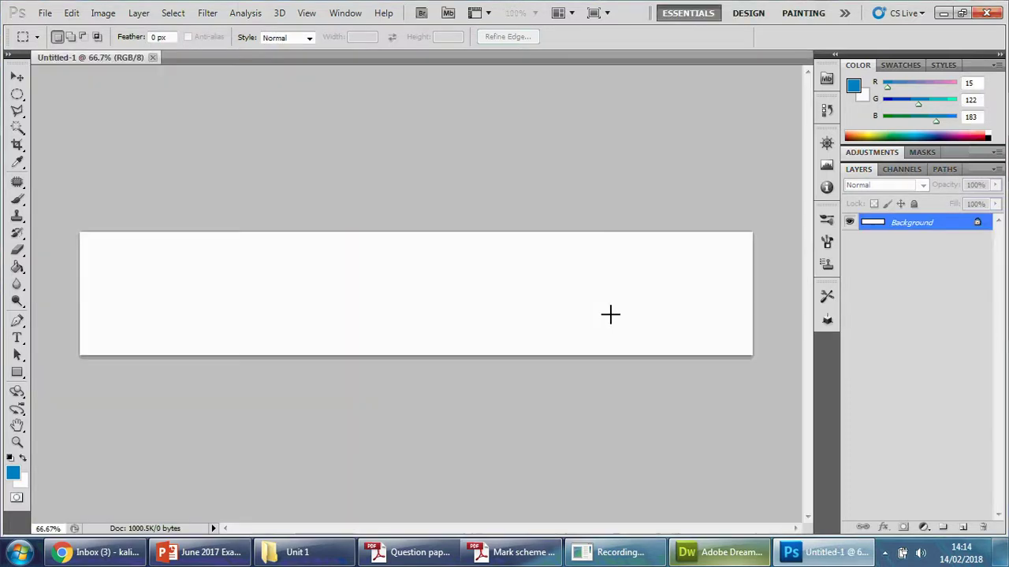
{"action": "key", "text": "alt+Tab"}
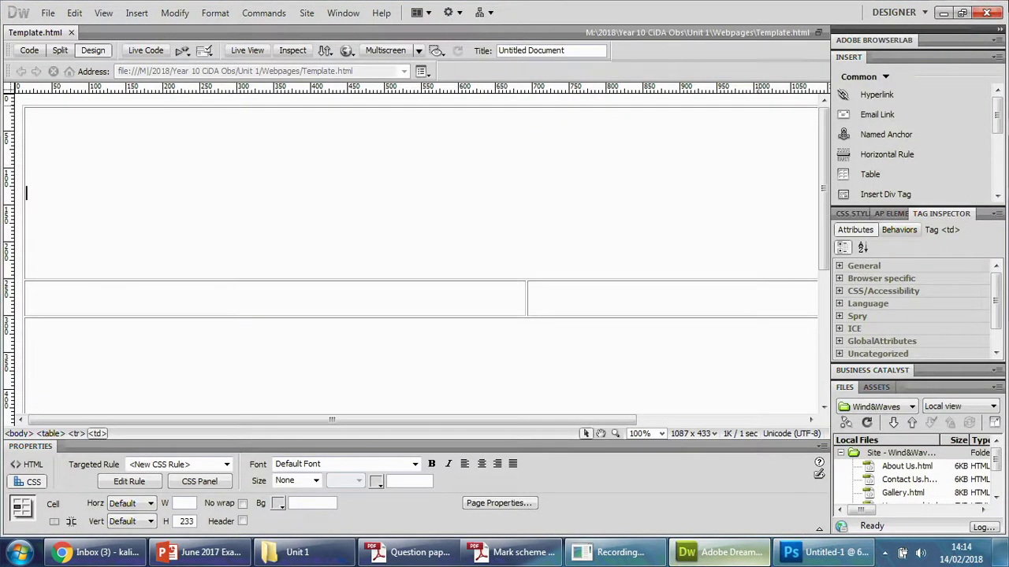
{"action": "left_click", "coordinate": [943, 13]}
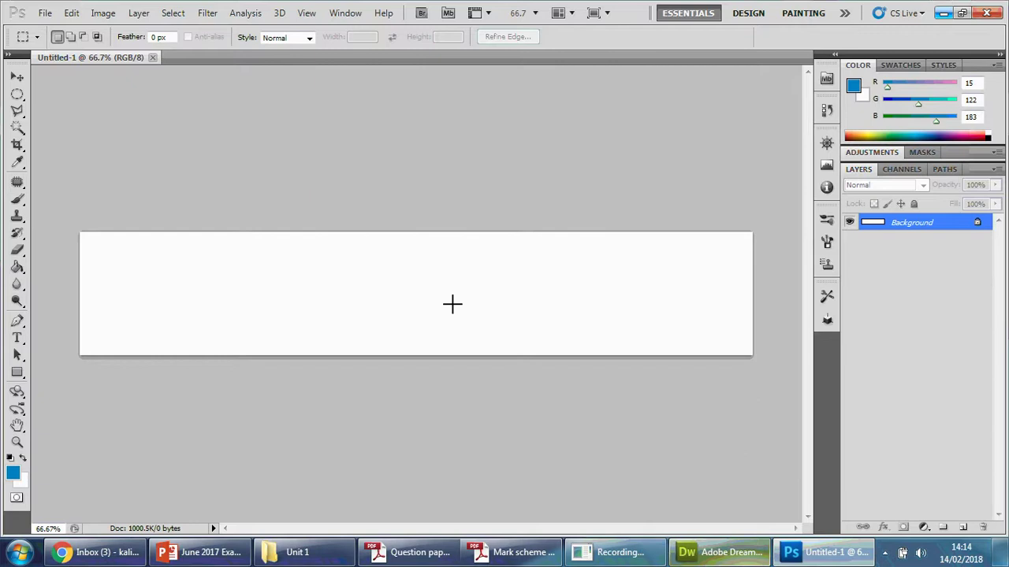
- Scroll the question paper down to the File formats and Page template requirements
{"action": "left_click", "coordinate": [443, 559]}
{"action": "scroll", "coordinate": [417, 336], "scroll_direction": "down", "scroll_amount": 4}
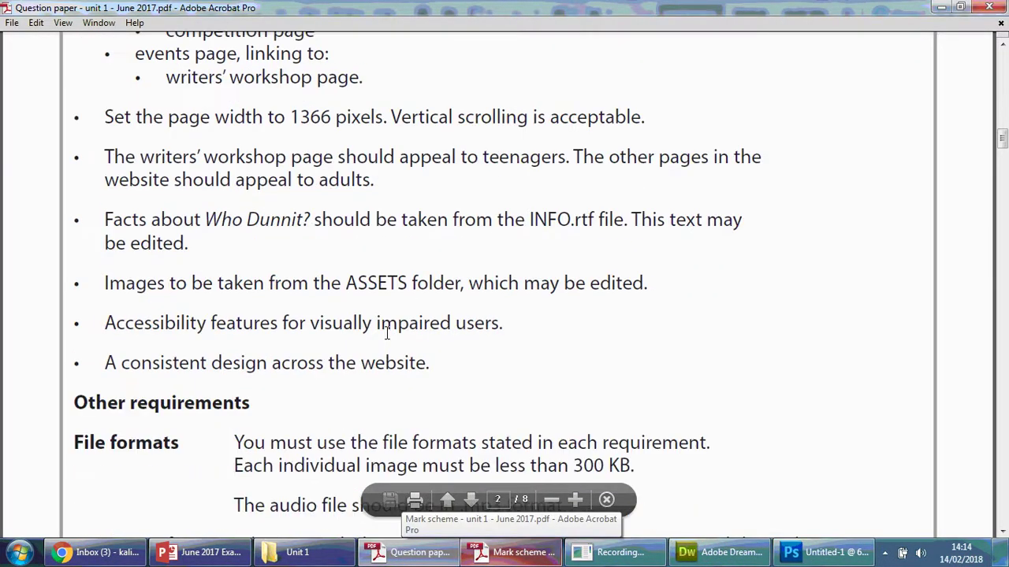
{"action": "scroll", "coordinate": [293, 359], "scroll_direction": "down", "scroll_amount": 3}
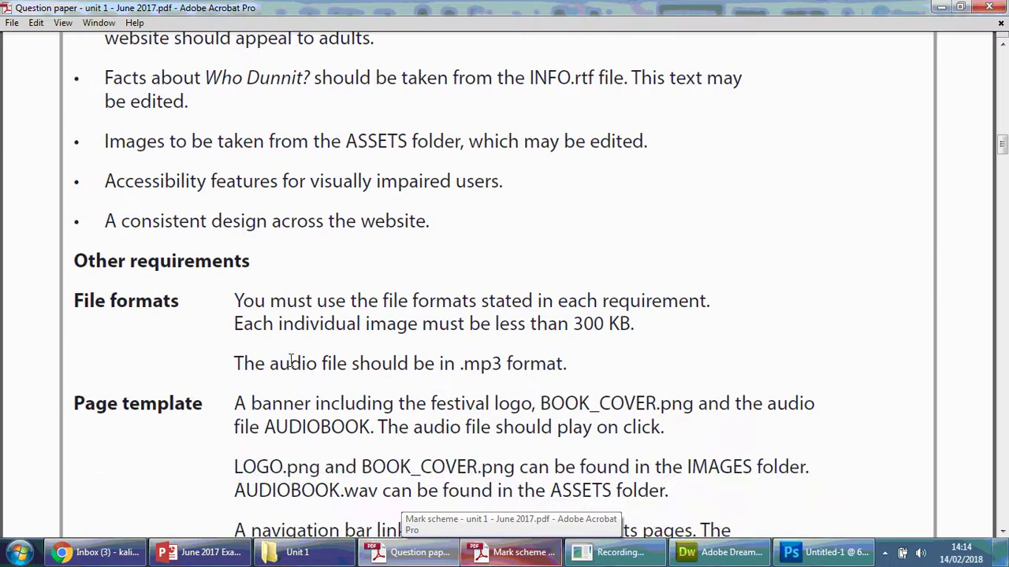
{"action": "scroll", "coordinate": [292, 361], "scroll_direction": "down", "scroll_amount": 3}
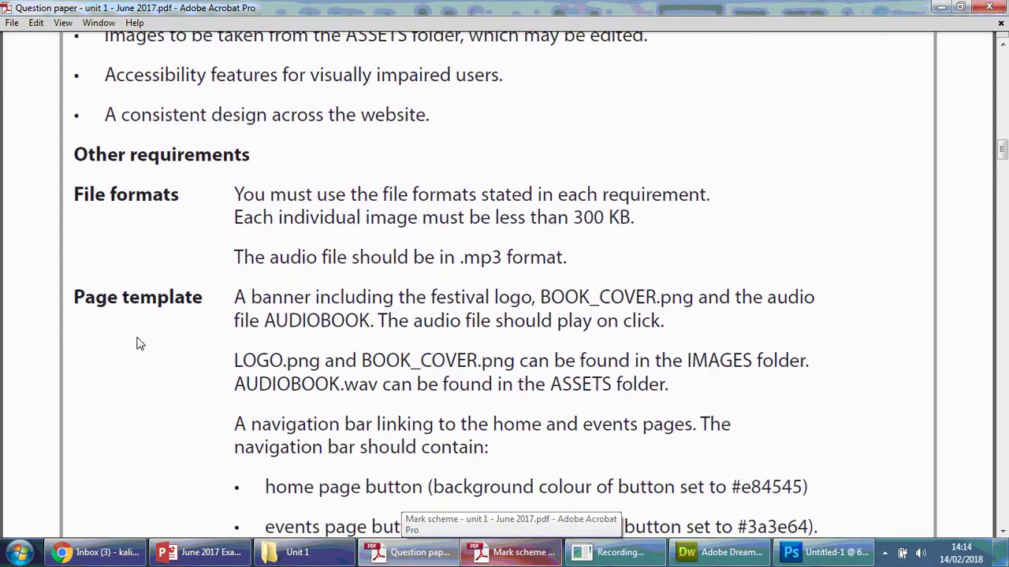
{"action": "scroll", "coordinate": [126, 327], "scroll_direction": "down", "scroll_amount": 1}
{"action": "scroll", "coordinate": [166, 276], "scroll_direction": "down", "scroll_amount": 1}
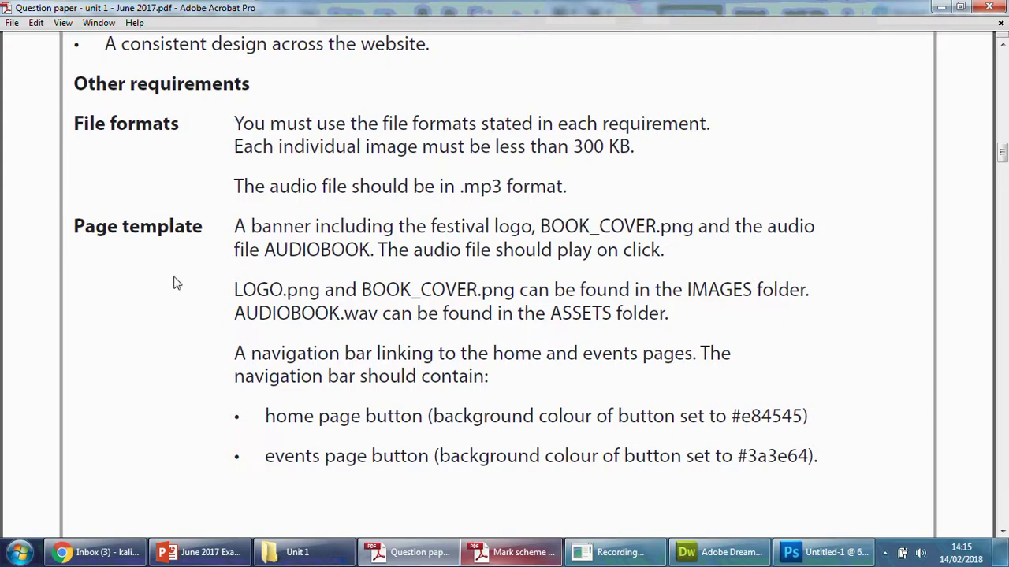
{"action": "left_click_drag", "start_coordinate": [74, 227], "coordinate": [204, 229]}
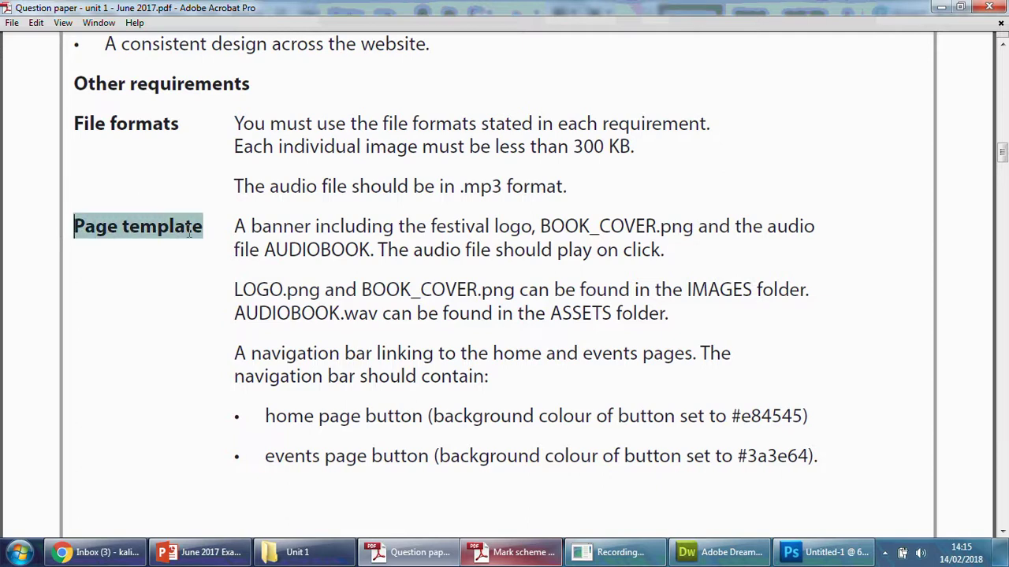
{"action": "scroll", "coordinate": [286, 260], "scroll_direction": "down", "scroll_amount": 5}
{"action": "scroll", "coordinate": [286, 261], "scroll_direction": "down", "scroll_amount": 5}
{"action": "double_click", "coordinate": [120, 297]}
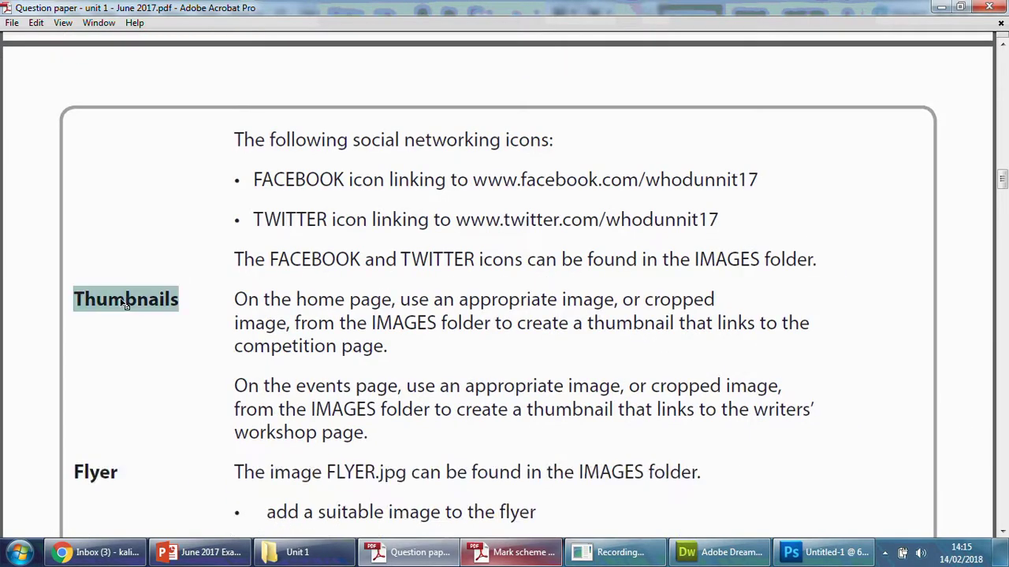
{"action": "scroll", "coordinate": [141, 307], "scroll_direction": "down", "scroll_amount": 5}
{"action": "double_click", "coordinate": [103, 298]}
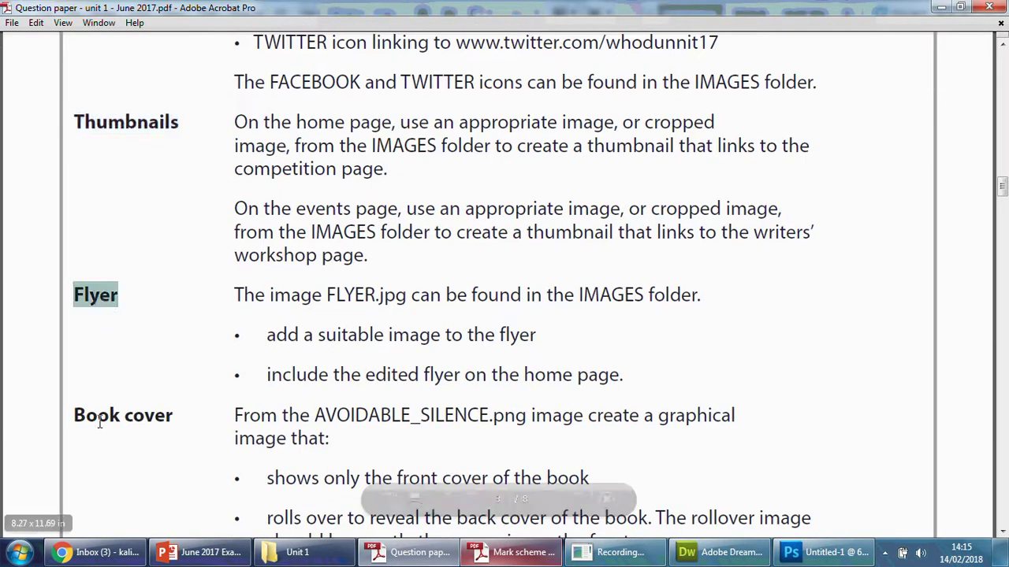
{"action": "left_click_drag", "start_coordinate": [74, 416], "coordinate": [174, 423]}
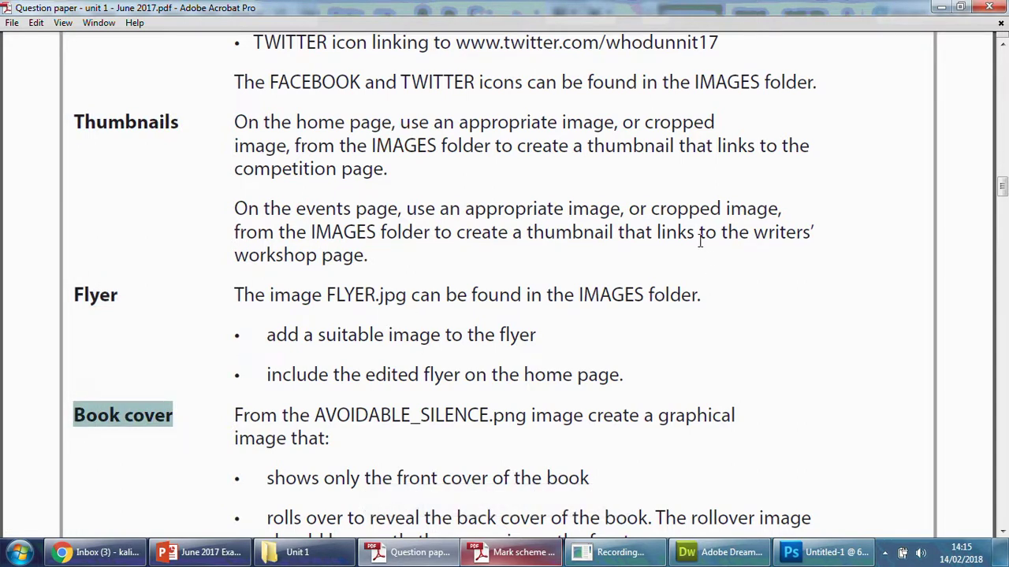
{"action": "scroll", "coordinate": [700, 241], "scroll_direction": "up", "scroll_amount": 1}
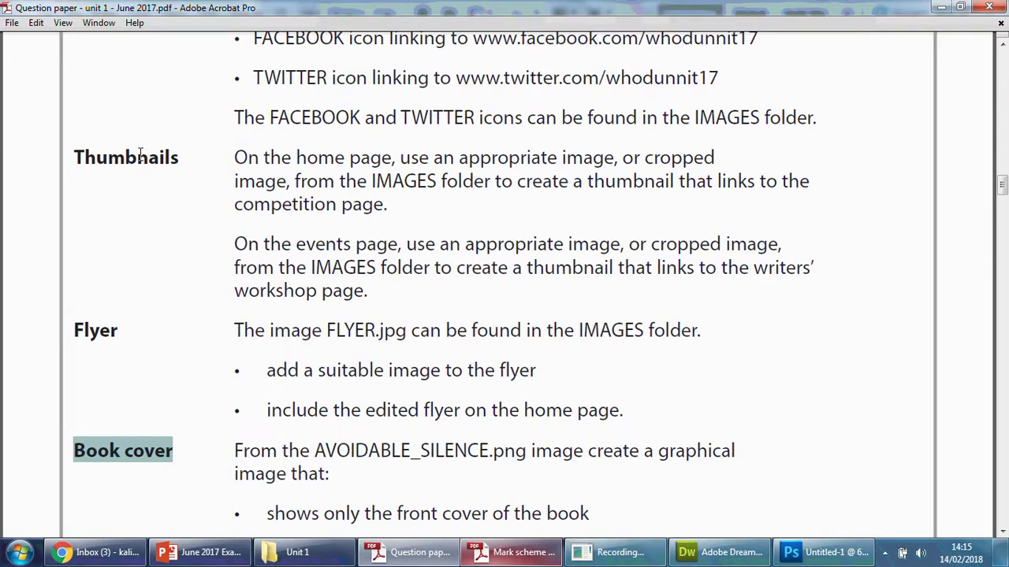
{"action": "scroll", "coordinate": [141, 156], "scroll_direction": "up", "scroll_amount": 15}
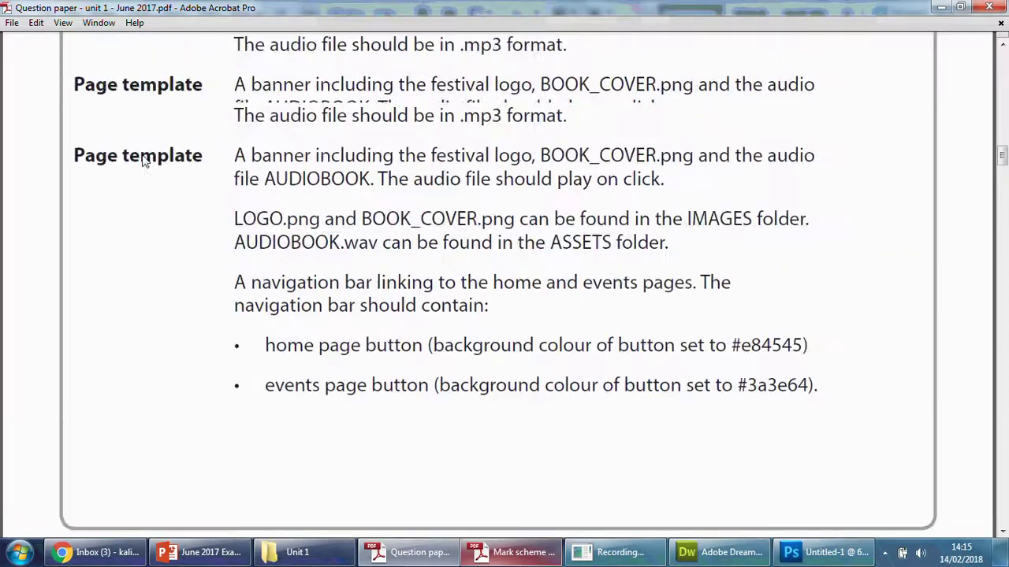
{"action": "scroll", "coordinate": [144, 160], "scroll_direction": "up", "scroll_amount": 6}
{"action": "scroll", "coordinate": [646, 220], "scroll_direction": "down", "scroll_amount": 1}
{"action": "double_click", "coordinate": [647, 200]}
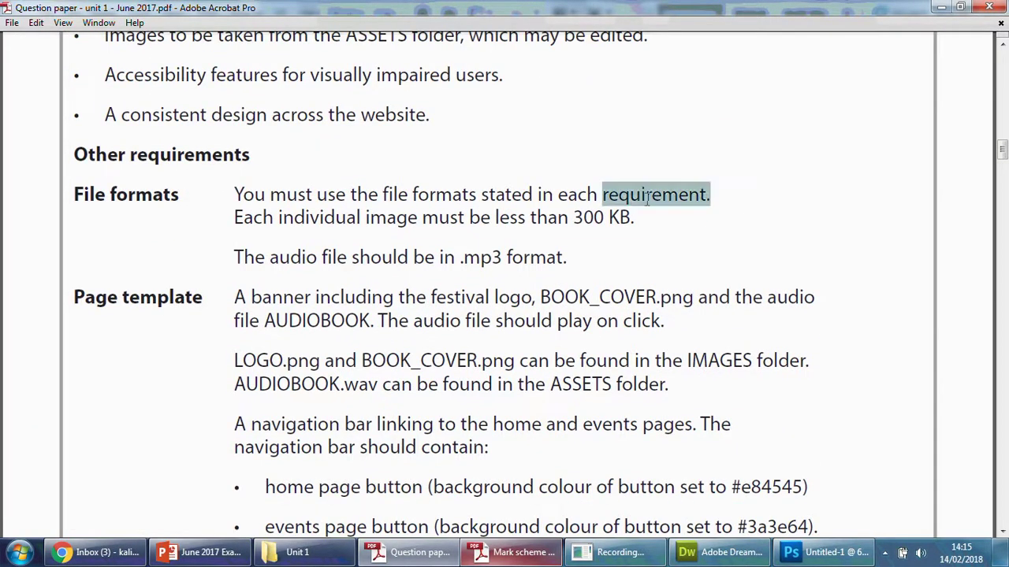
{"action": "scroll", "coordinate": [473, 260], "scroll_direction": "down", "scroll_amount": 1}
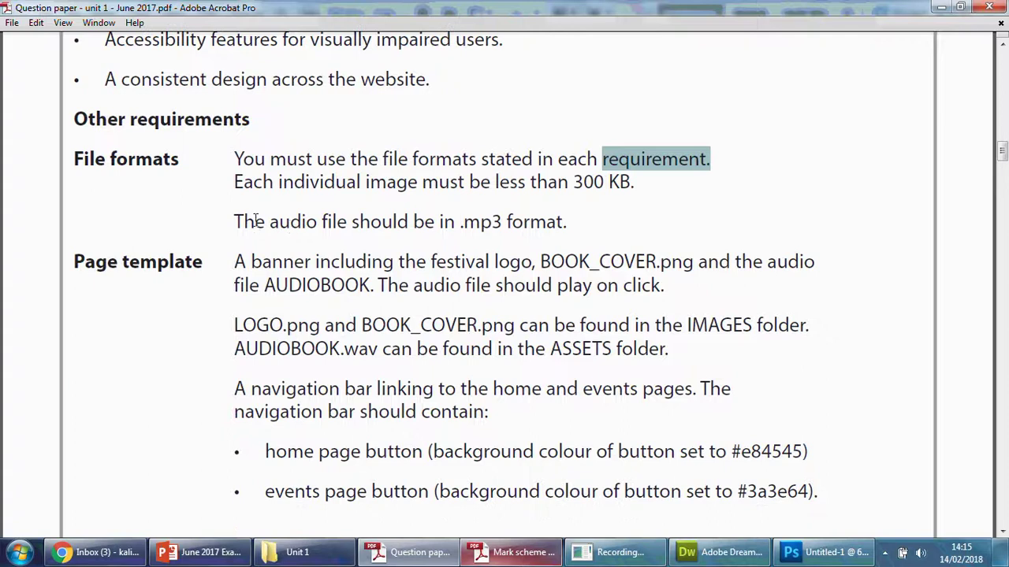
{"action": "left_click_drag", "start_coordinate": [236, 220], "coordinate": [497, 223]}
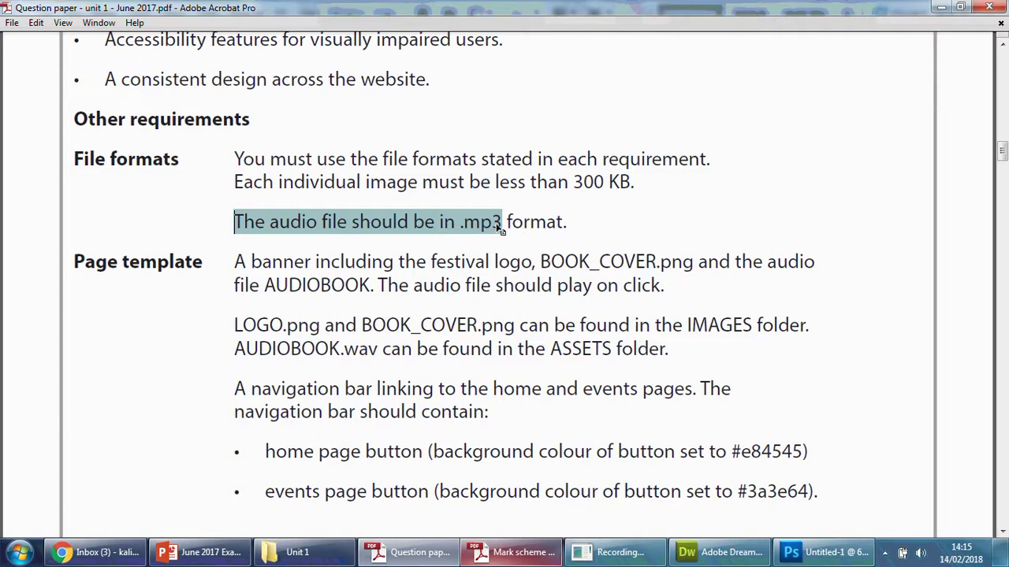
{"action": "double_click", "coordinate": [599, 182]}
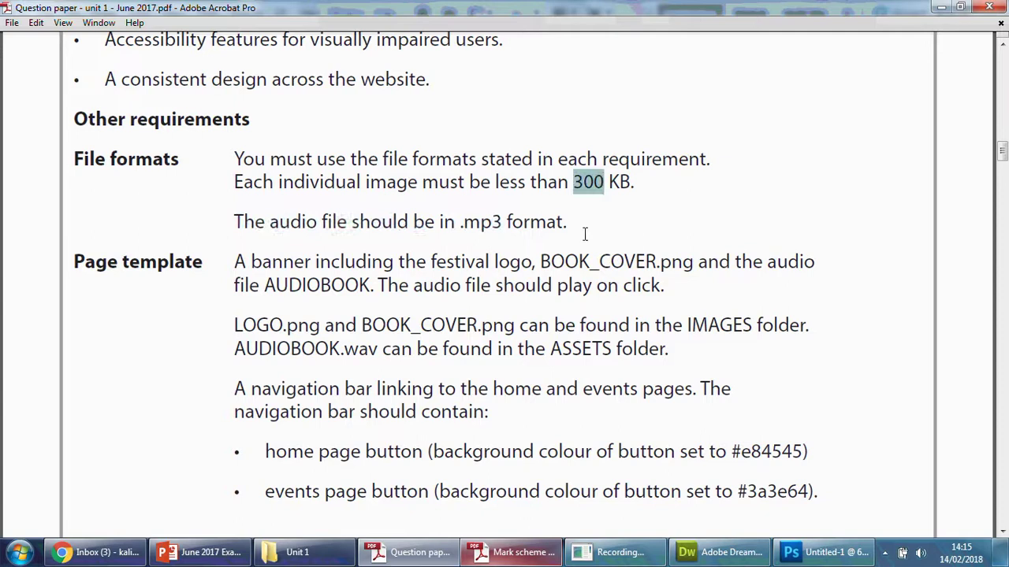
{"action": "scroll", "coordinate": [485, 282], "scroll_direction": "down", "scroll_amount": 1}
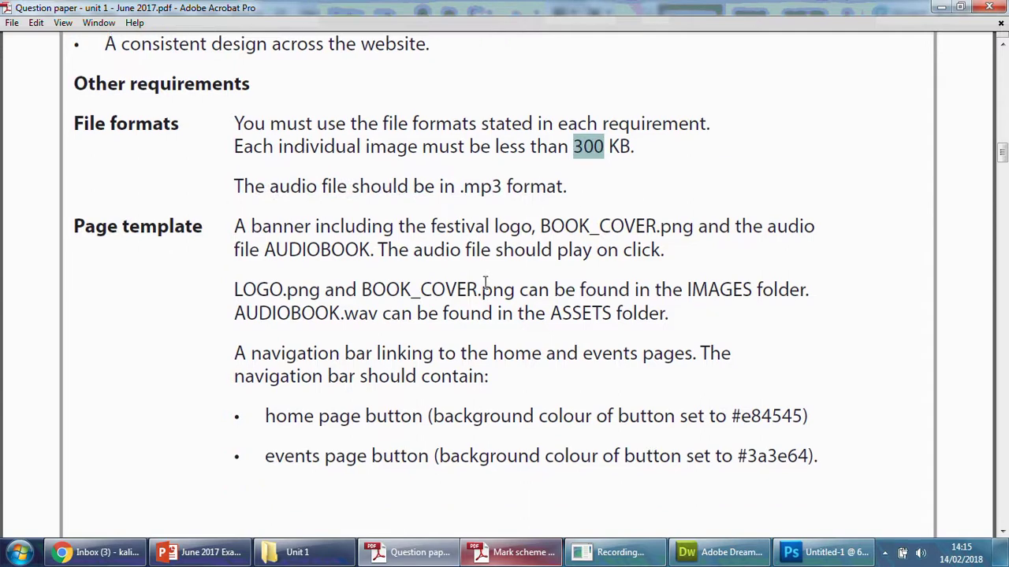
{"action": "double_click", "coordinate": [110, 227]}
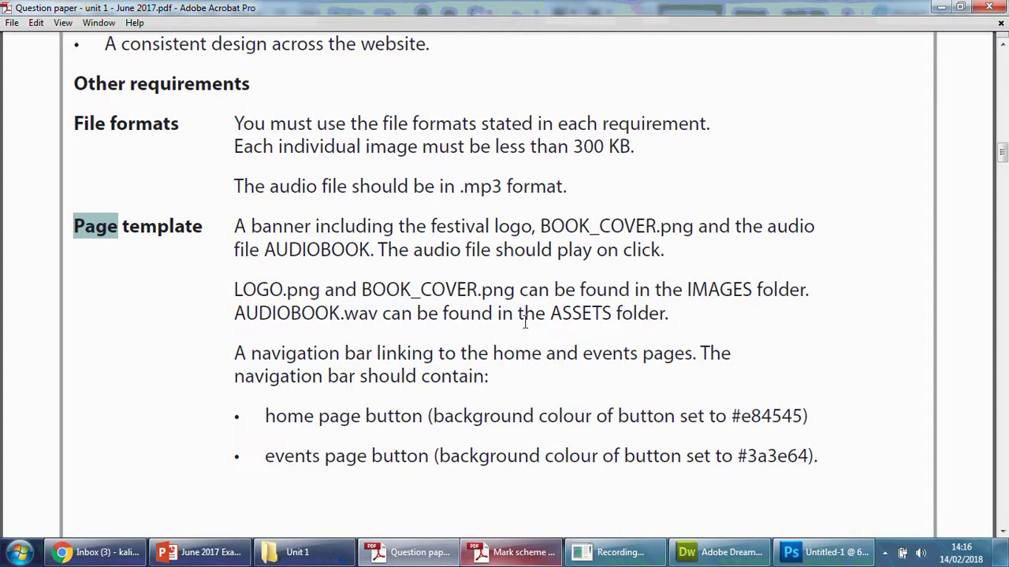
- Start File > Open in Photoshop and browse up to the computer's drives
{"action": "left_click", "coordinate": [819, 551]}
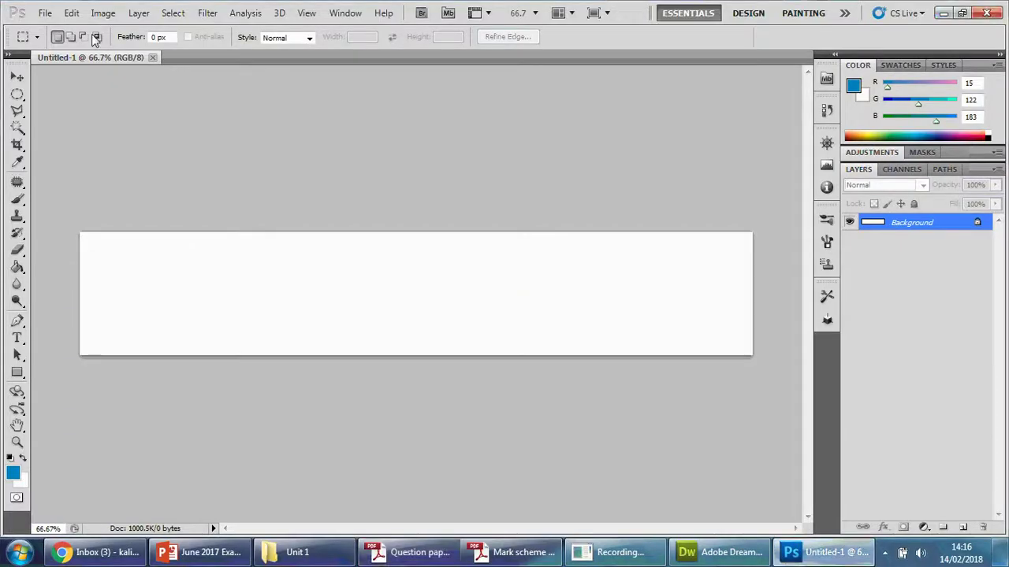
{"action": "left_click", "coordinate": [45, 12]}
{"action": "left_click", "coordinate": [144, 72]}
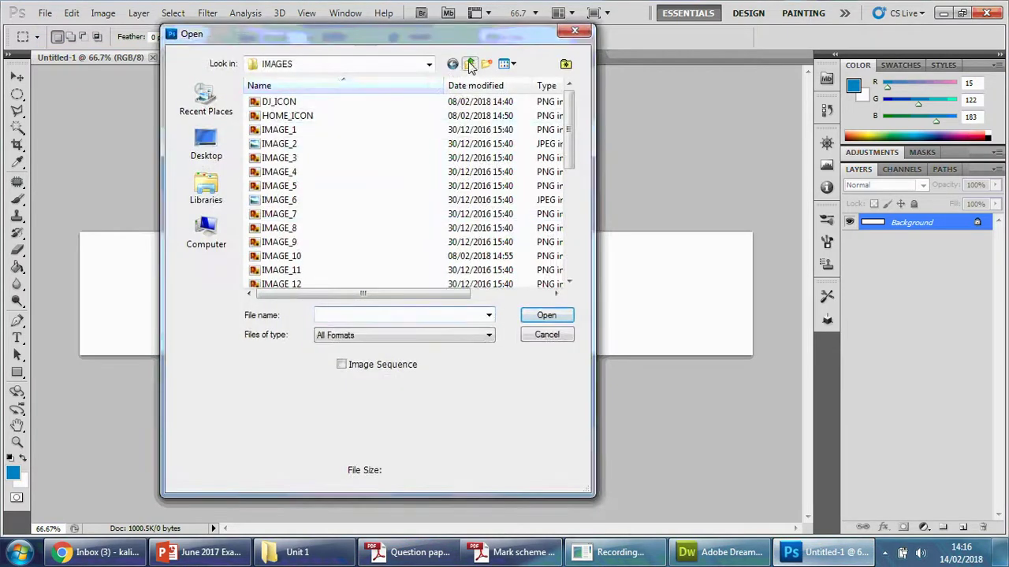
{"action": "left_click", "coordinate": [470, 65]}
{"action": "left_click", "coordinate": [469, 65]}
{"action": "left_click", "coordinate": [469, 64]}
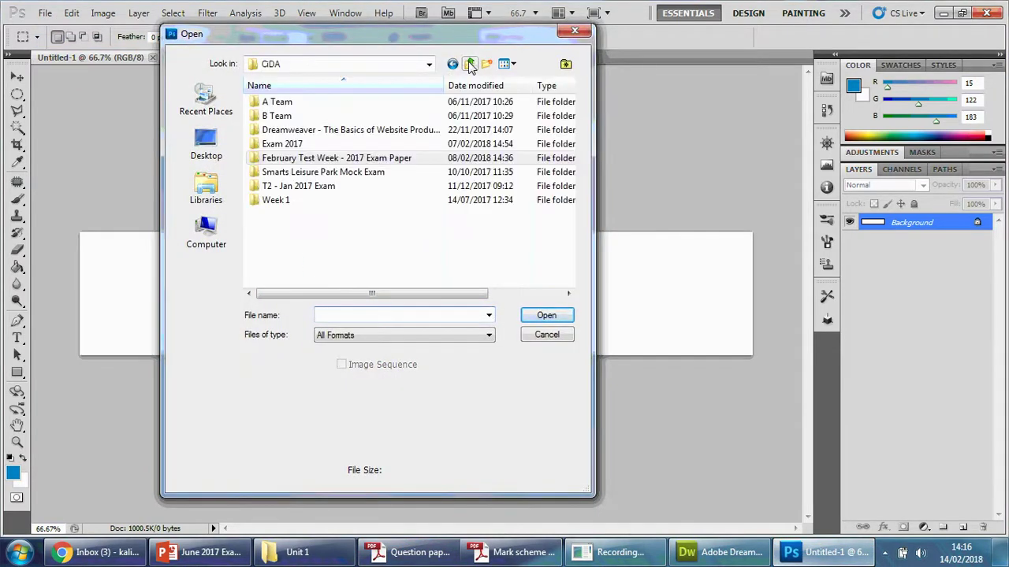
{"action": "left_click", "coordinate": [470, 65]}
{"action": "left_click", "coordinate": [470, 64]}
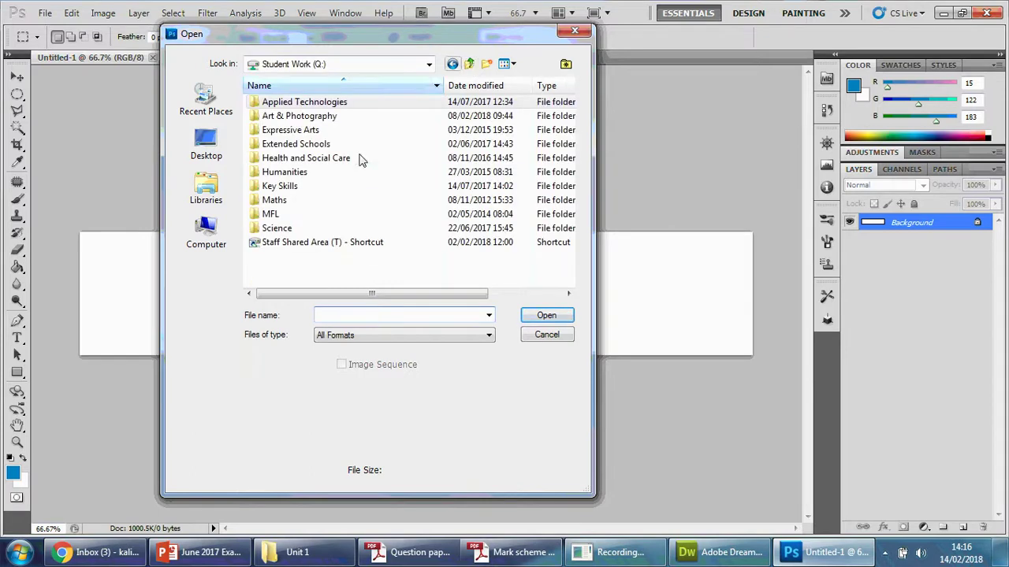
{"action": "left_click", "coordinate": [206, 233]}
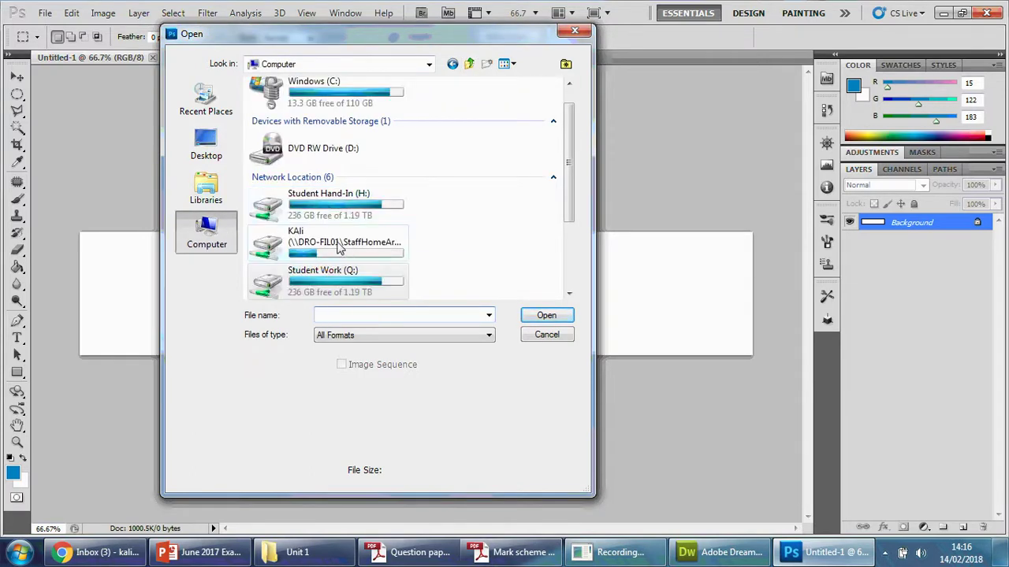
- Navigate through 2018 > Year 10 CiDA Obs > Unit 1 > Assets > IMAGES and open LOGO
{"action": "double_click", "coordinate": [339, 246]}
{"action": "double_click", "coordinate": [286, 144]}
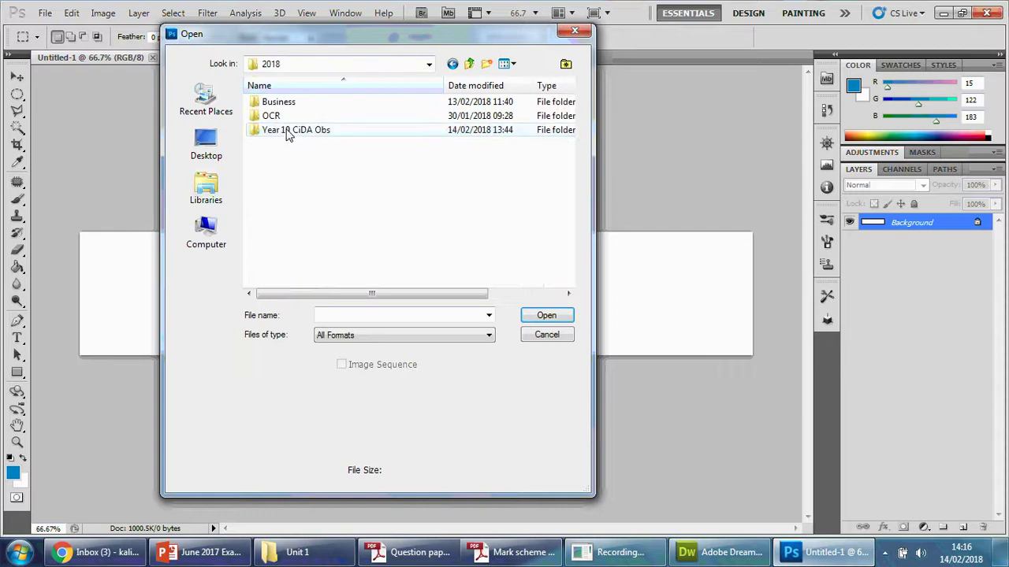
{"action": "double_click", "coordinate": [289, 131]}
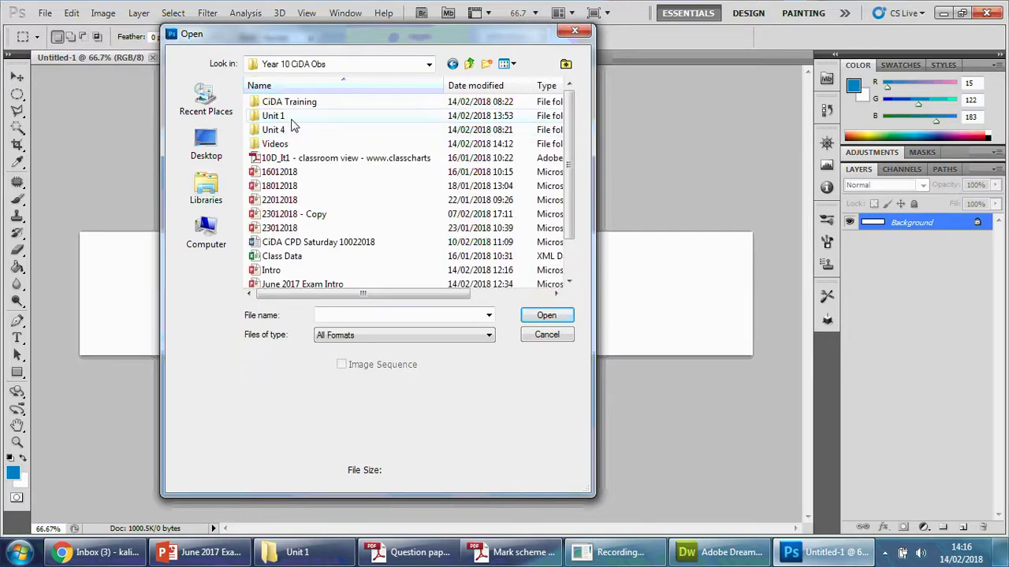
{"action": "double_click", "coordinate": [288, 118]}
{"action": "double_click", "coordinate": [288, 104]}
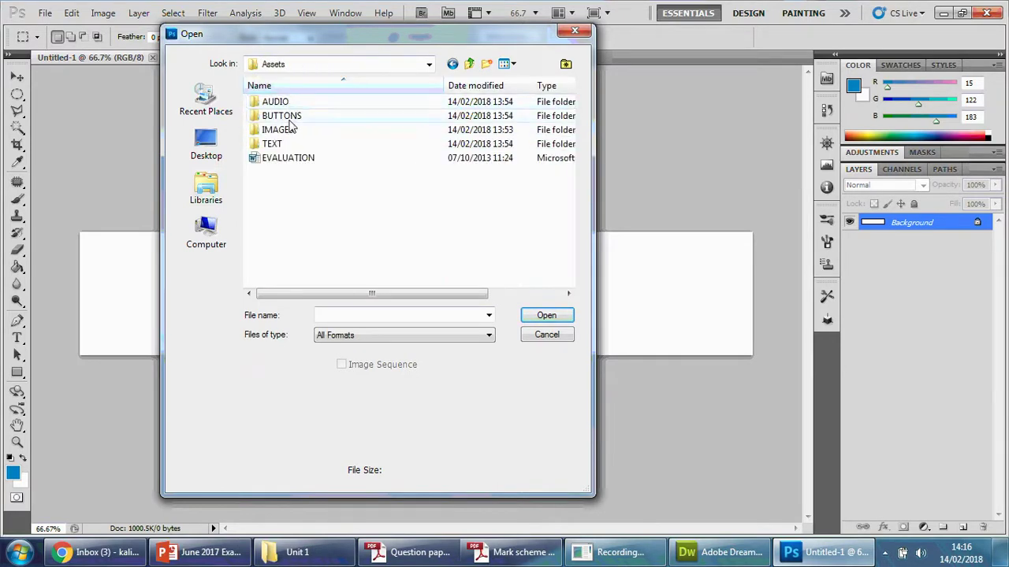
{"action": "double_click", "coordinate": [289, 129]}
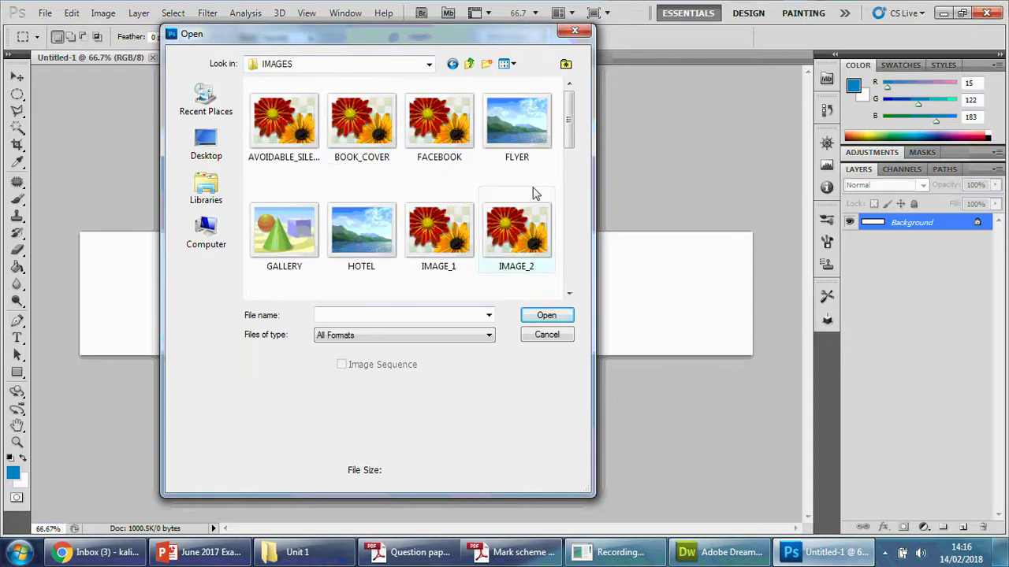
{"action": "left_click", "coordinate": [360, 130]}
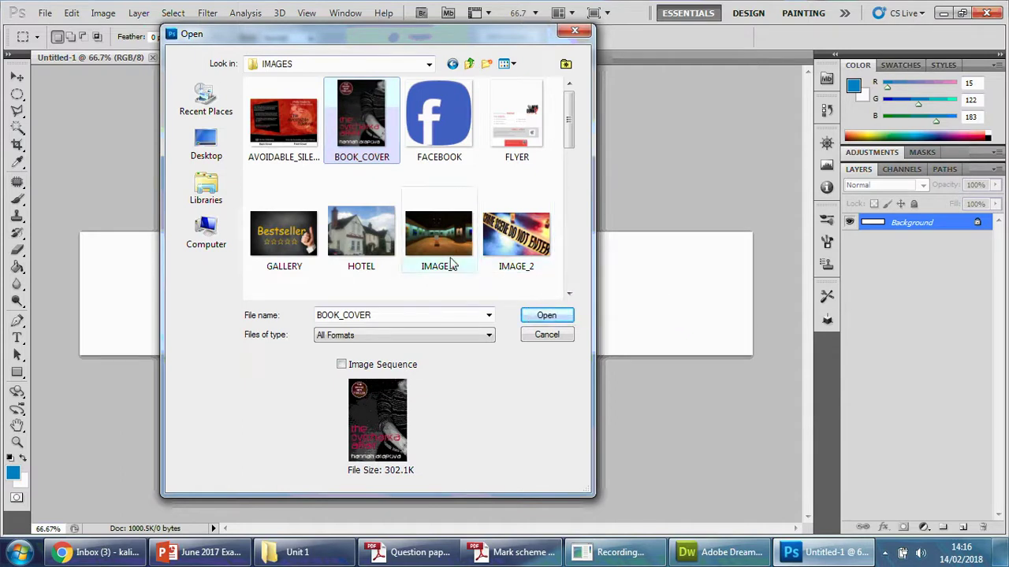
{"action": "scroll", "coordinate": [461, 256], "scroll_direction": "down", "scroll_amount": 5}
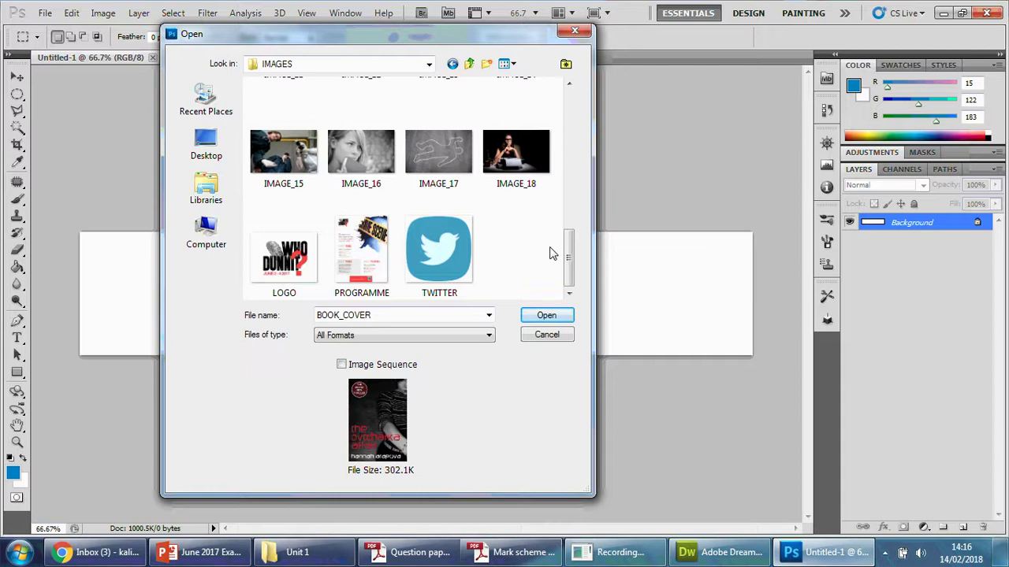
{"action": "left_click", "coordinate": [301, 261]}
{"action": "left_click", "coordinate": [547, 316]}
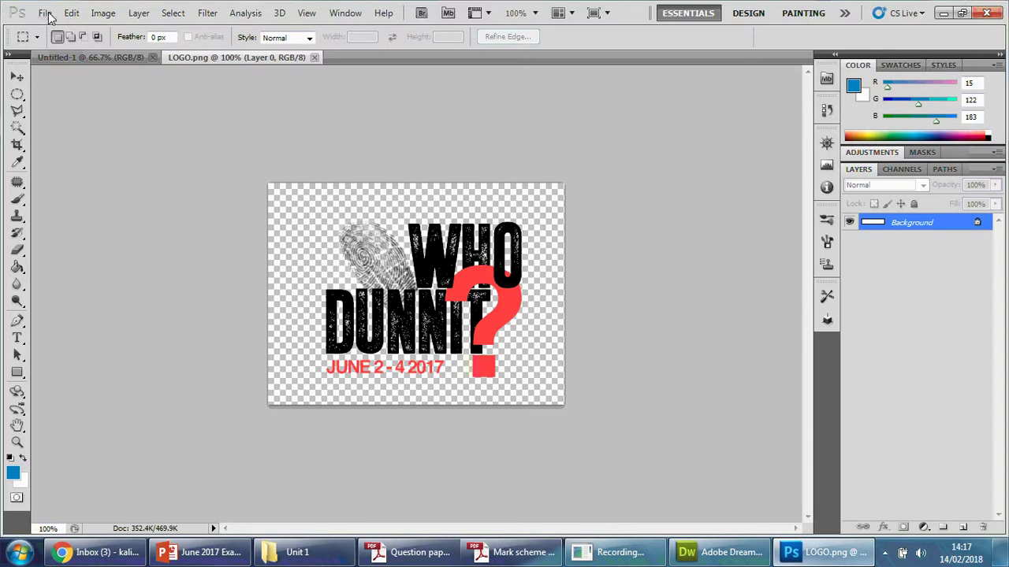
- Reopen the Open dialog with Ctrl+O and check the question paper's image notes
{"action": "left_click", "coordinate": [71, 13]}
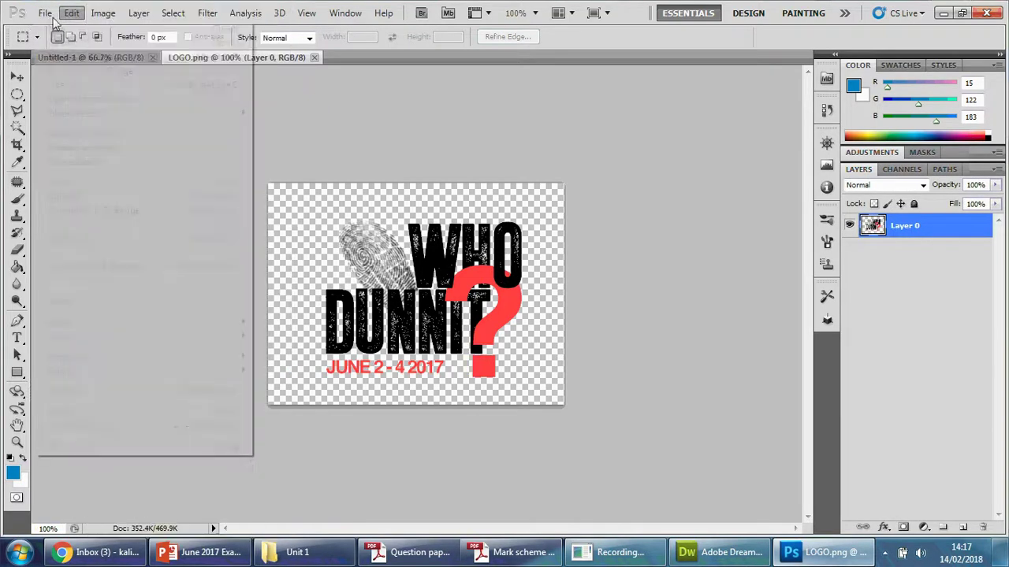
{"action": "left_click", "coordinate": [491, 167]}
{"action": "key", "text": "ctrl+o"}
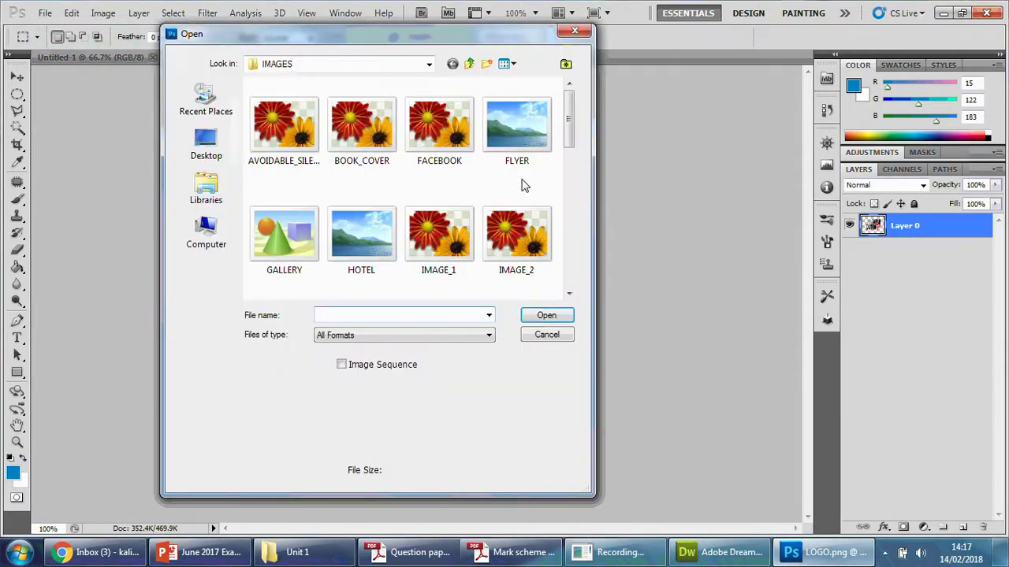
{"action": "left_click", "coordinate": [444, 557]}
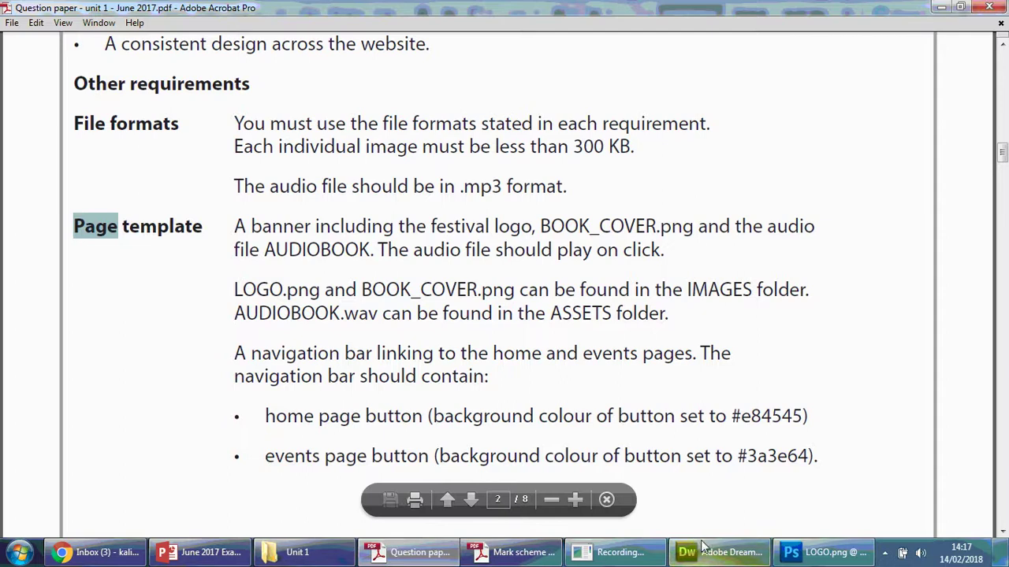
- Select BOOK_COVER in the IMAGES folder and open it as a third document
{"action": "left_click", "coordinate": [824, 553]}
{"action": "left_click", "coordinate": [375, 139]}
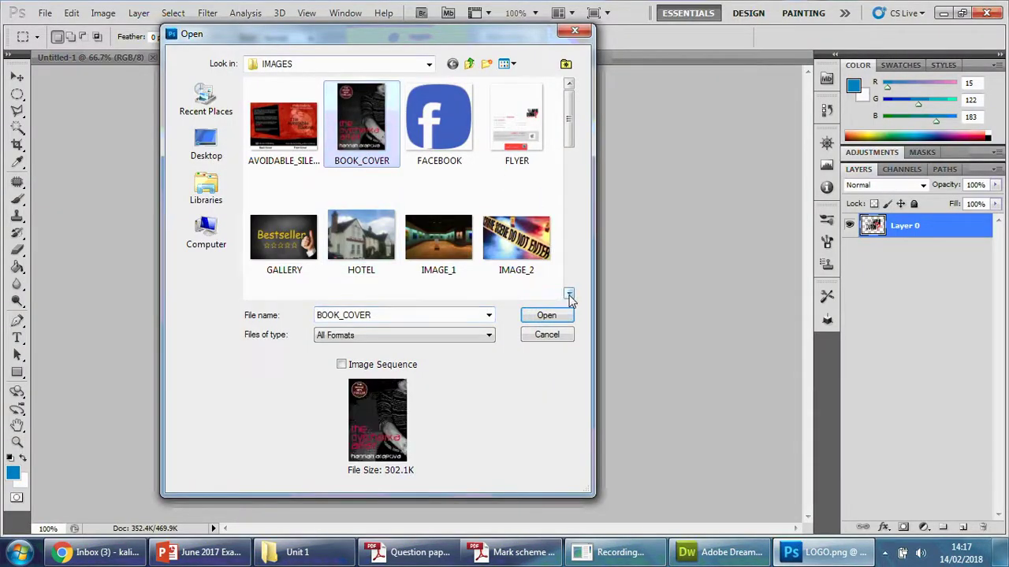
{"action": "scroll", "coordinate": [570, 294], "scroll_direction": "down", "scroll_amount": 3}
{"action": "scroll", "coordinate": [570, 295], "scroll_direction": "down", "scroll_amount": 4}
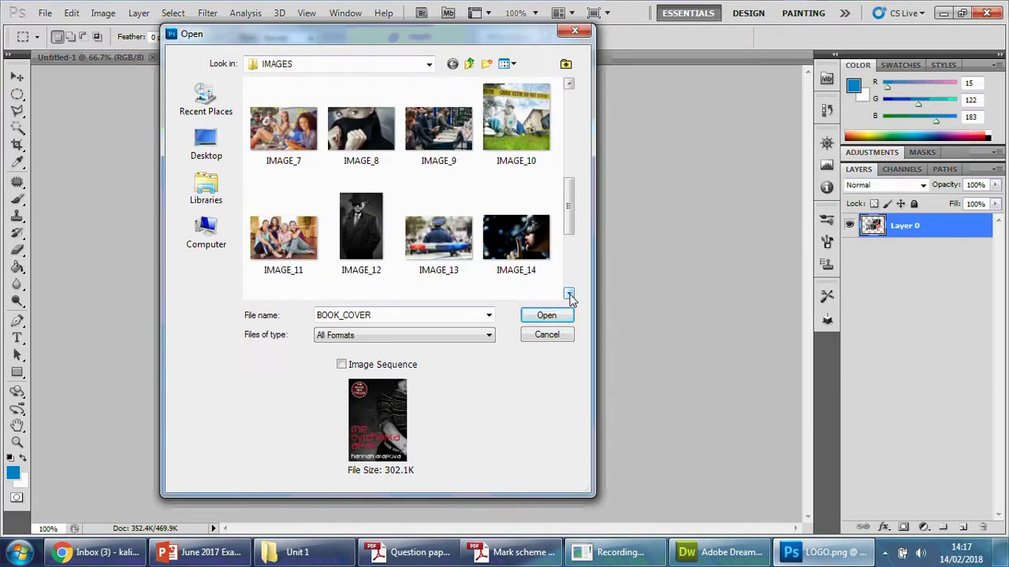
{"action": "scroll", "coordinate": [570, 295], "scroll_direction": "down", "scroll_amount": 4}
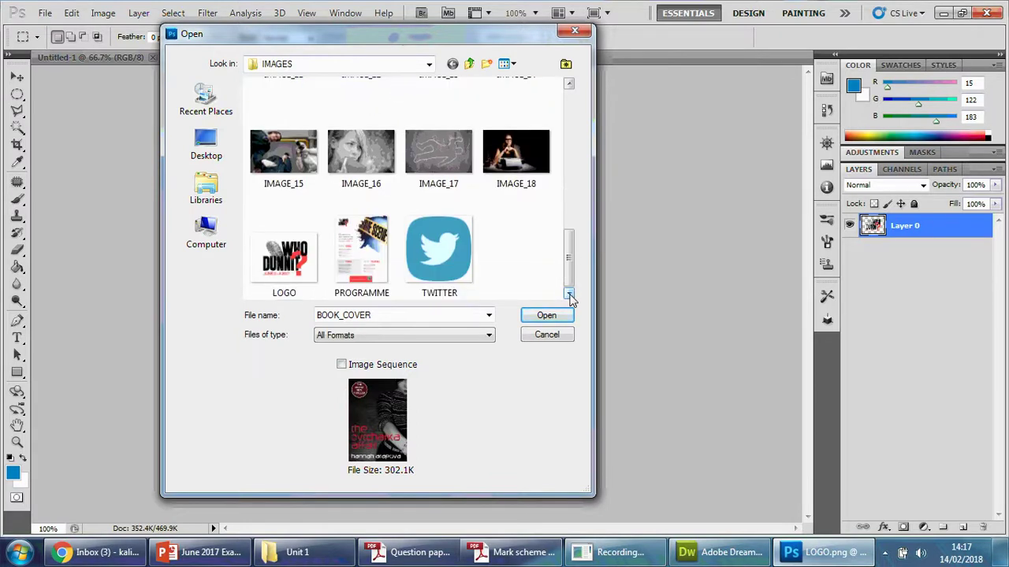
{"action": "left_click_drag", "start_coordinate": [570, 266], "coordinate": [576, 124]}
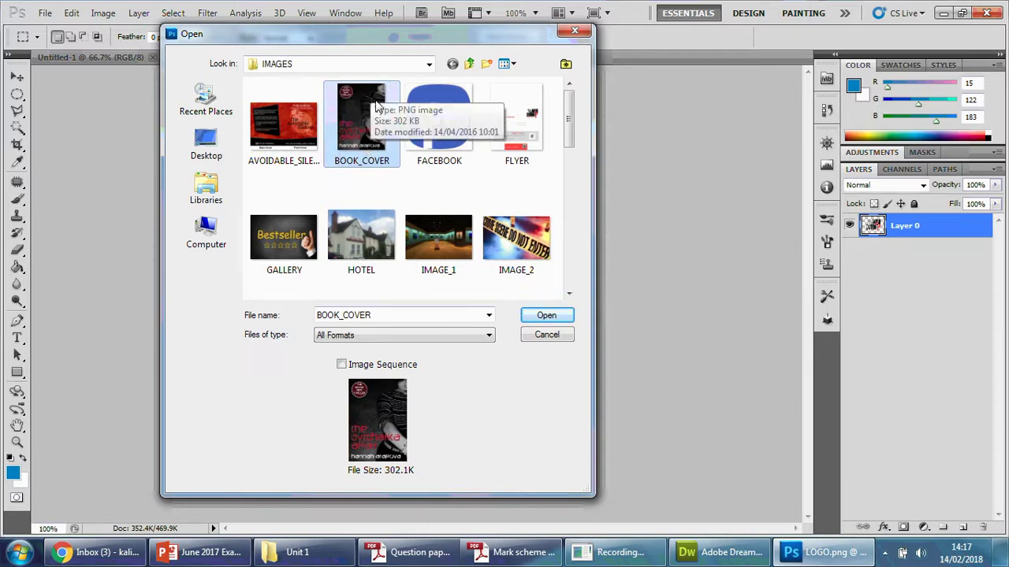
{"action": "left_click", "coordinate": [544, 315]}
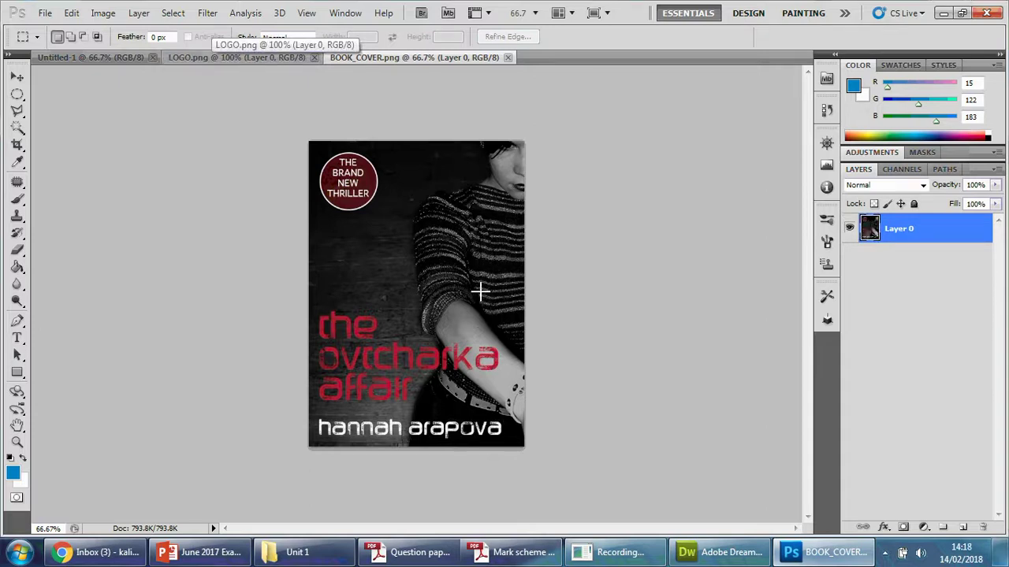
- Look through the Untitled-1, BOOK_COVER and LOGO tabs, select the Move tool, and return to LOGO.png
{"action": "left_click", "coordinate": [255, 57]}
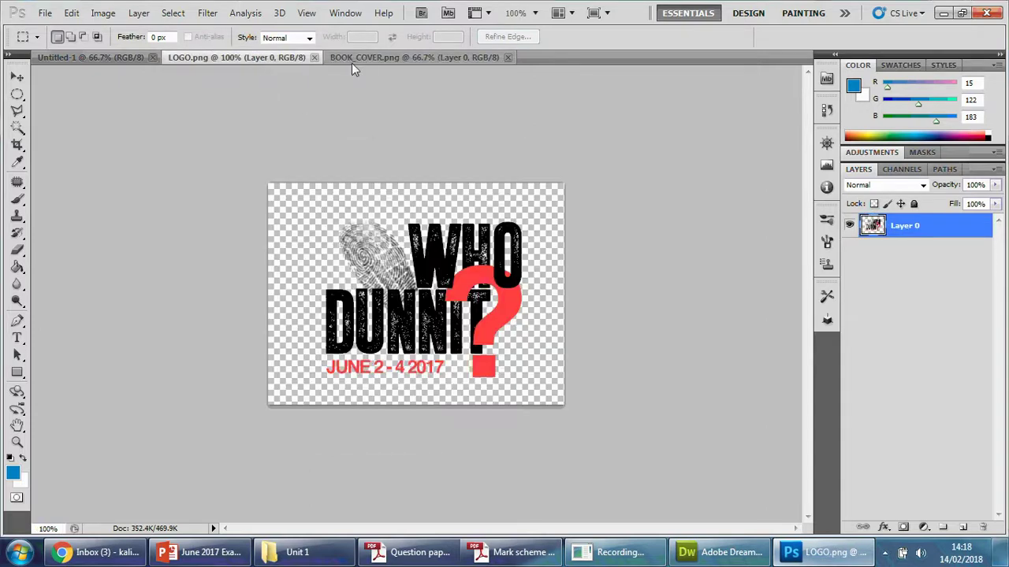
{"action": "left_click", "coordinate": [352, 59]}
{"action": "left_click", "coordinate": [114, 59]}
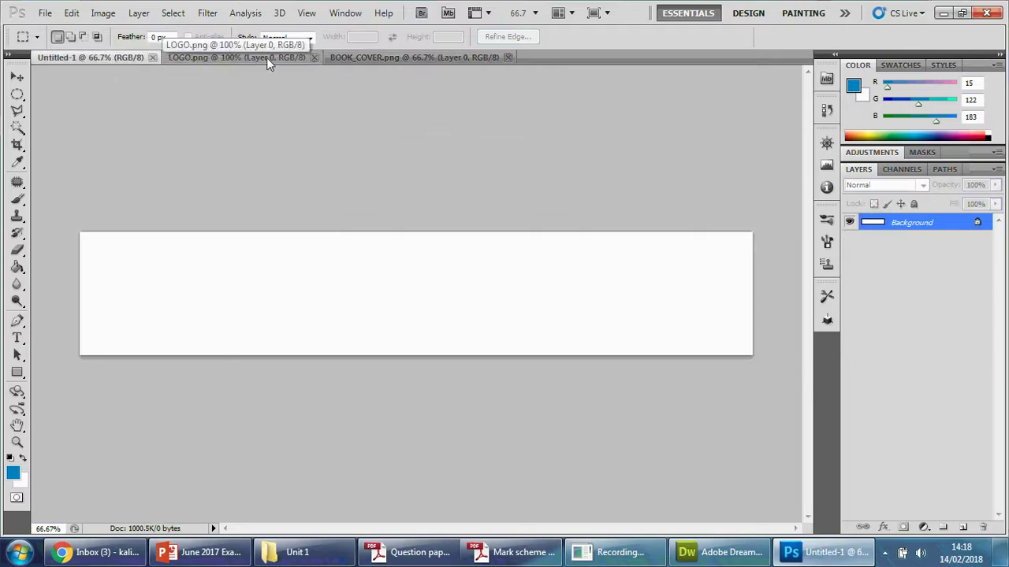
{"action": "left_click", "coordinate": [353, 57]}
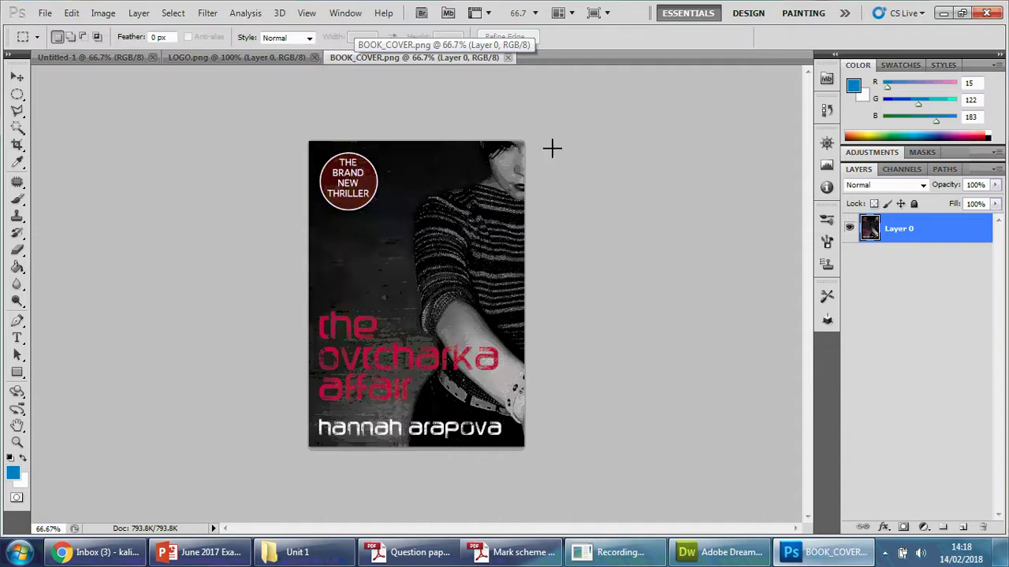
{"action": "left_click", "coordinate": [235, 59]}
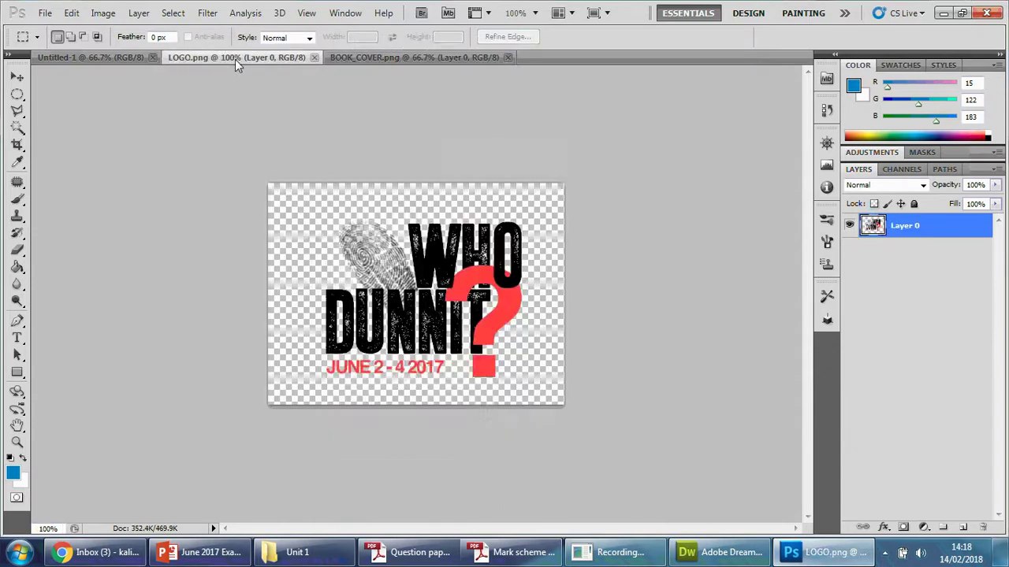
{"action": "left_click", "coordinate": [17, 77]}
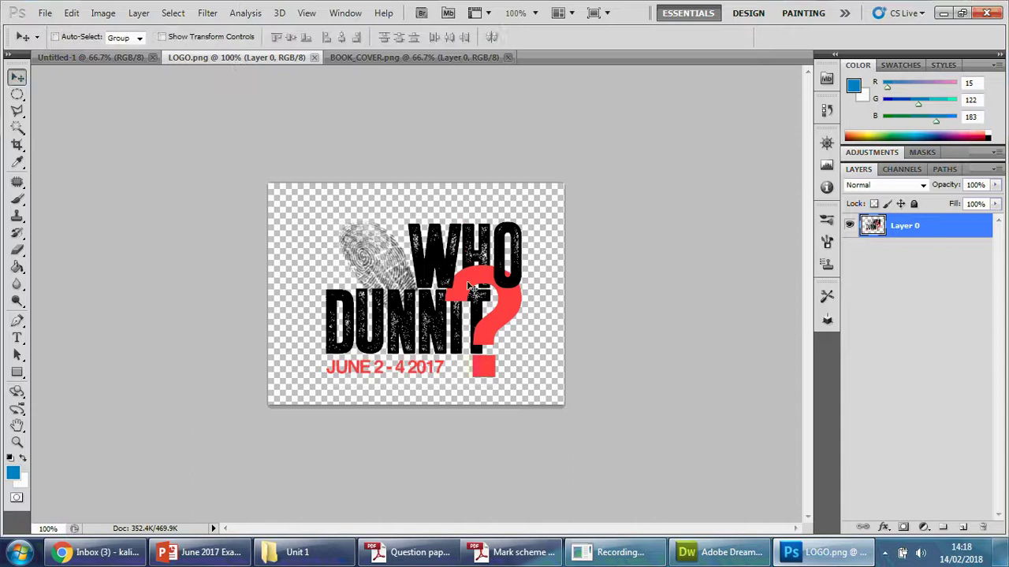
{"action": "left_click", "coordinate": [122, 57]}
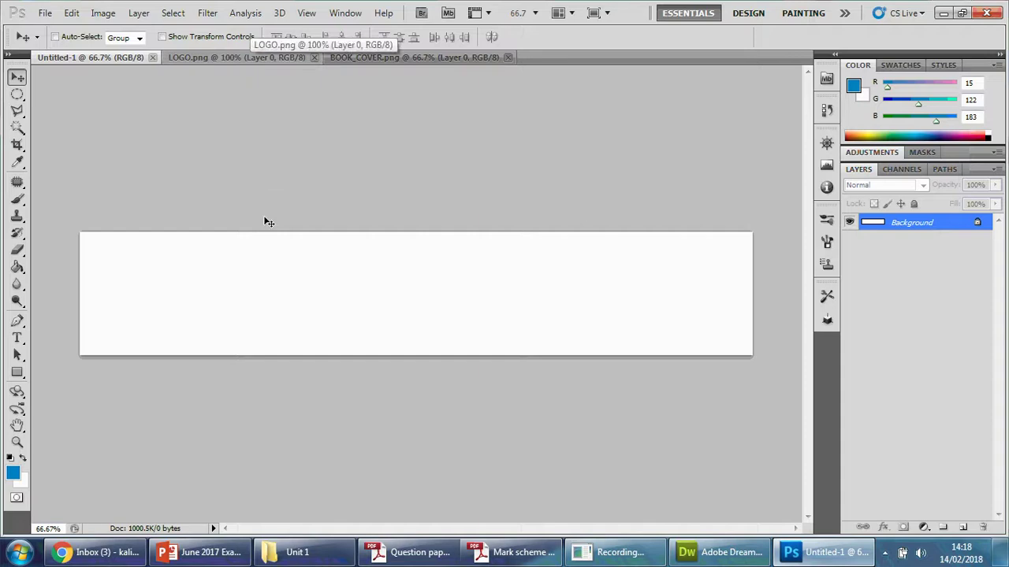
{"action": "left_click", "coordinate": [222, 60]}
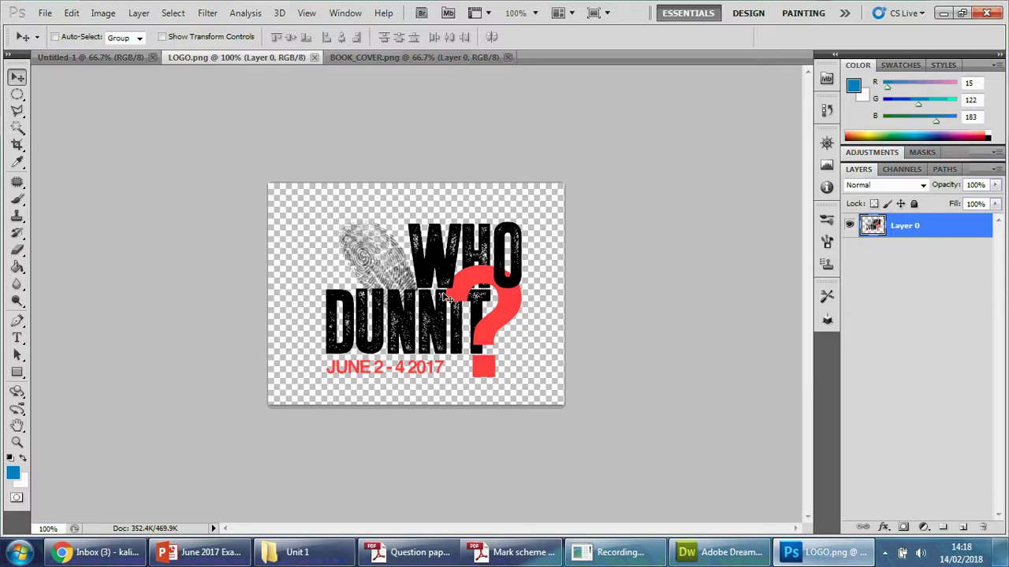
- Drag the WHO DUNNIT logo into Untitled-1 and position it at the banner's right end
{"action": "left_click_drag", "start_coordinate": [444, 298], "coordinate": [684, 293]}
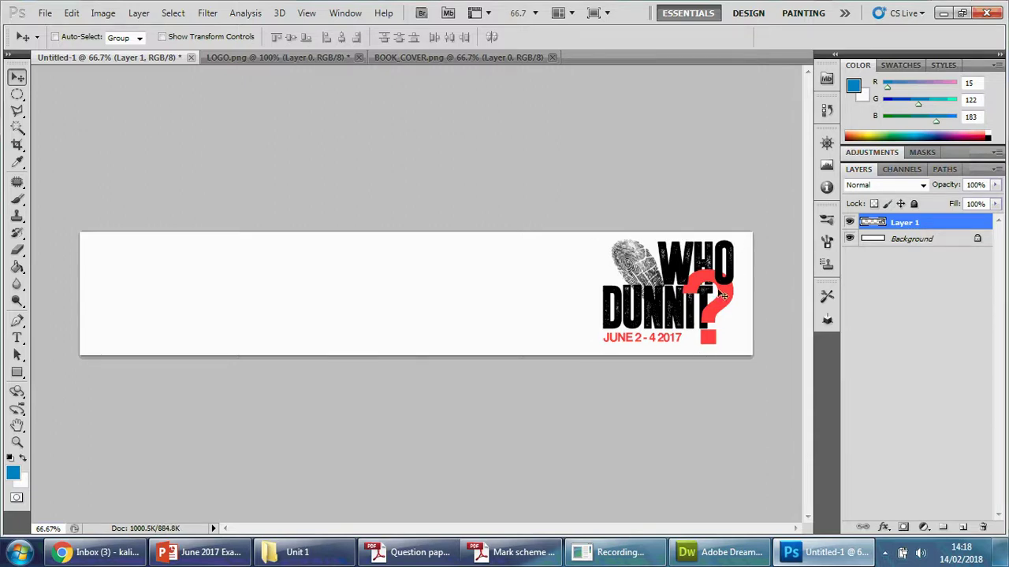
{"action": "mouse_move", "coordinate": [689, 296]}
{"action": "left_mouse_down"}
{"action": "mouse_move", "coordinate": [721, 288]}
{"action": "mouse_move", "coordinate": [699, 296]}
{"action": "left_mouse_up"}
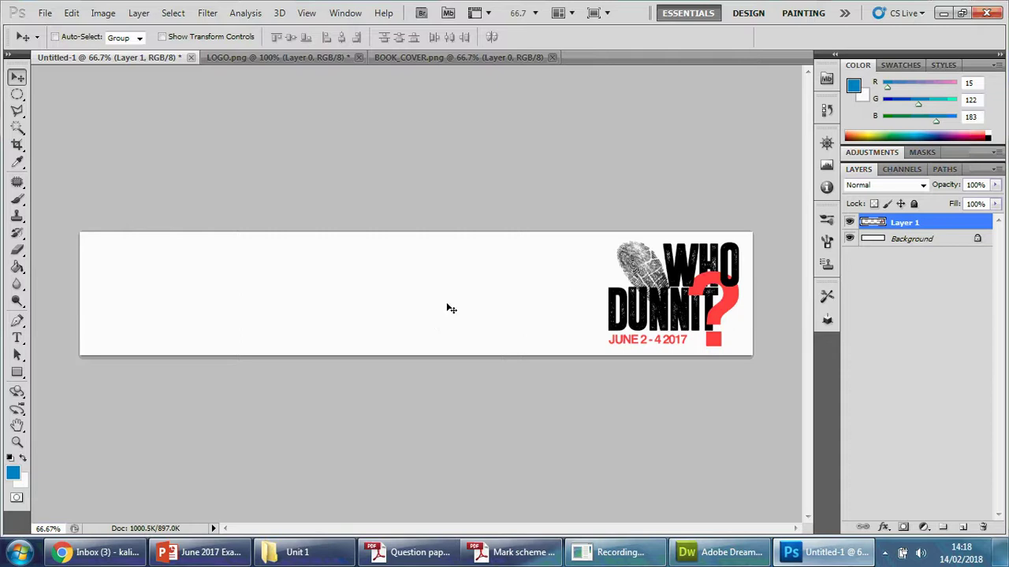
- Drag the book cover into the Untitled-1 banner as a layer and place it at the left end
{"action": "left_click", "coordinate": [413, 60]}
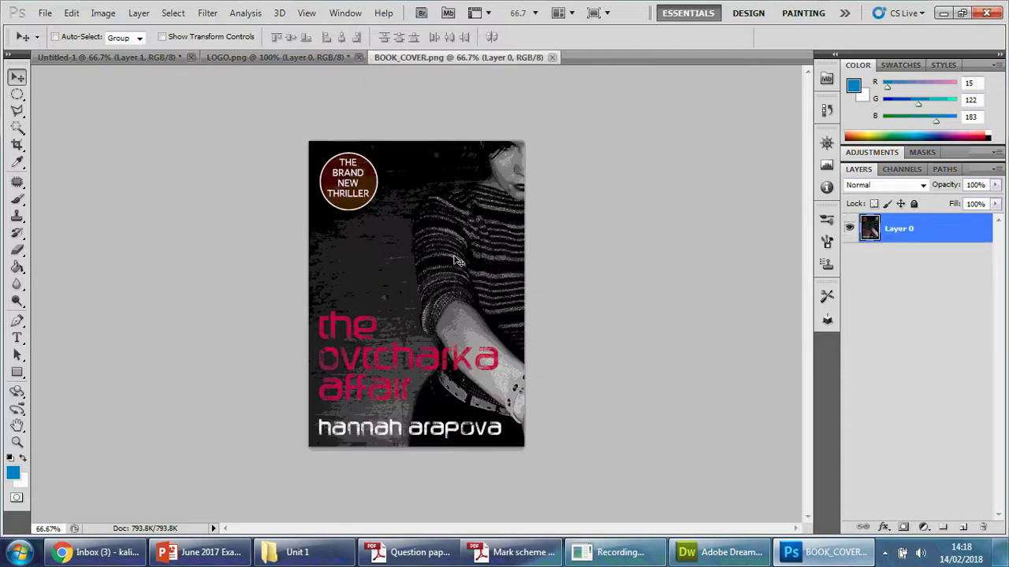
{"action": "left_click_drag", "start_coordinate": [434, 278], "coordinate": [182, 113]}
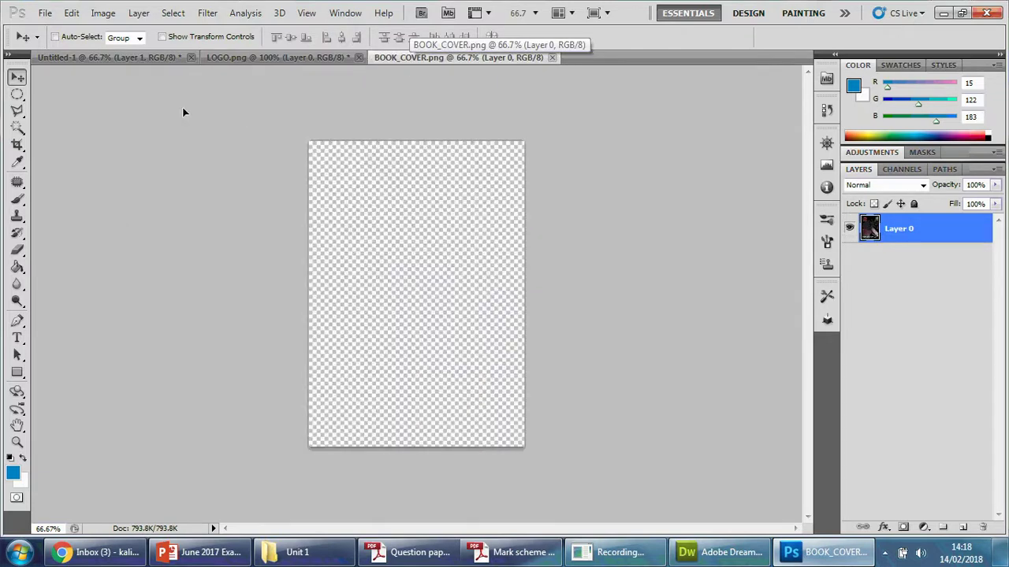
{"action": "left_click_drag", "start_coordinate": [133, 60], "coordinate": [227, 299]}
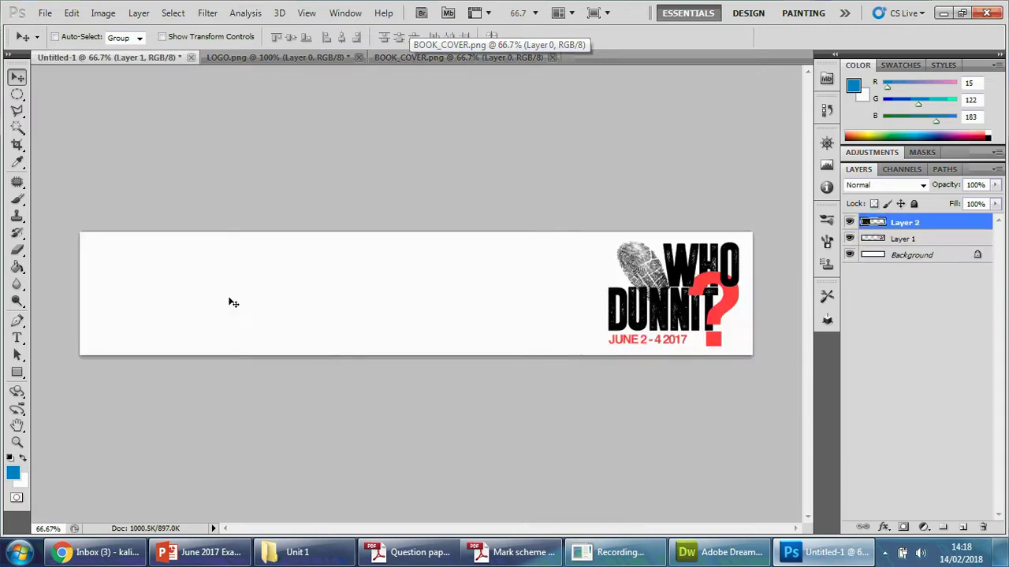
{"action": "left_click_drag", "start_coordinate": [281, 394], "coordinate": [239, 348]}
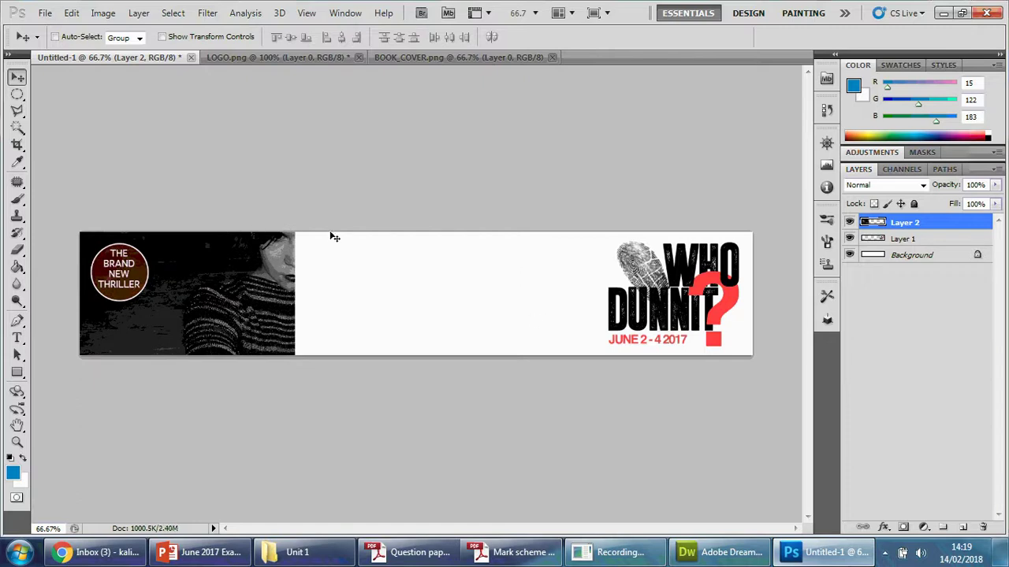
- Close the Untitled-1 banner without saving and bring LOGO.png to the front
{"action": "left_click", "coordinate": [191, 57]}
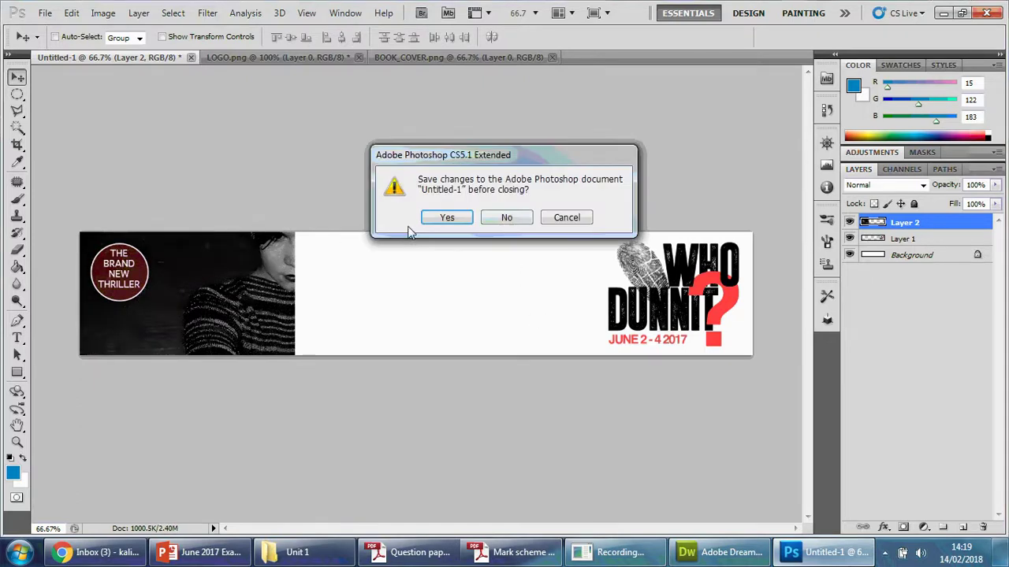
{"action": "left_click", "coordinate": [506, 219]}
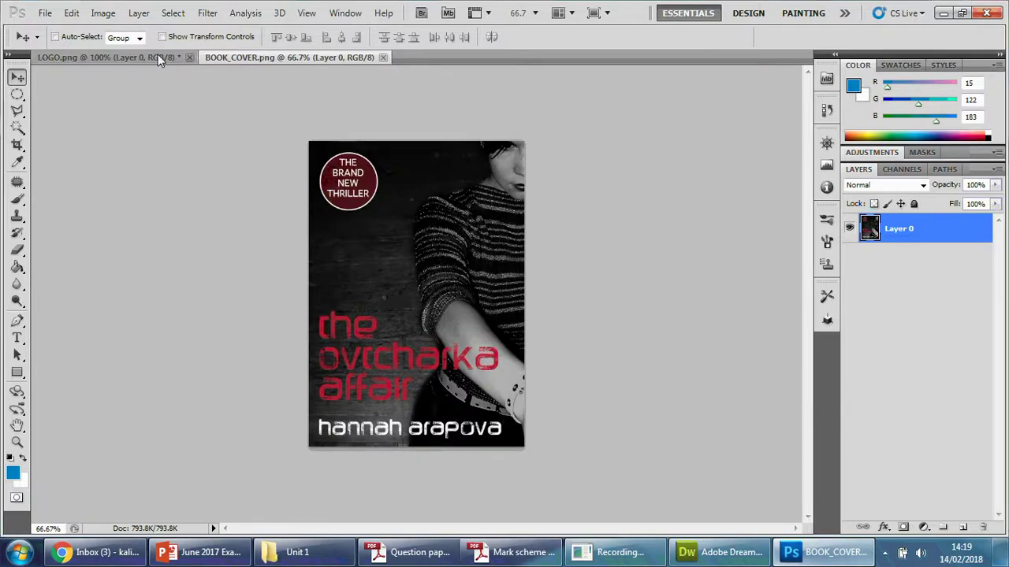
{"action": "left_click", "coordinate": [126, 57]}
- Review slide 5's banner wireframe in PowerPoint, then bring the Acrobat question paper forward
{"action": "key", "text": "alt+Tab"}
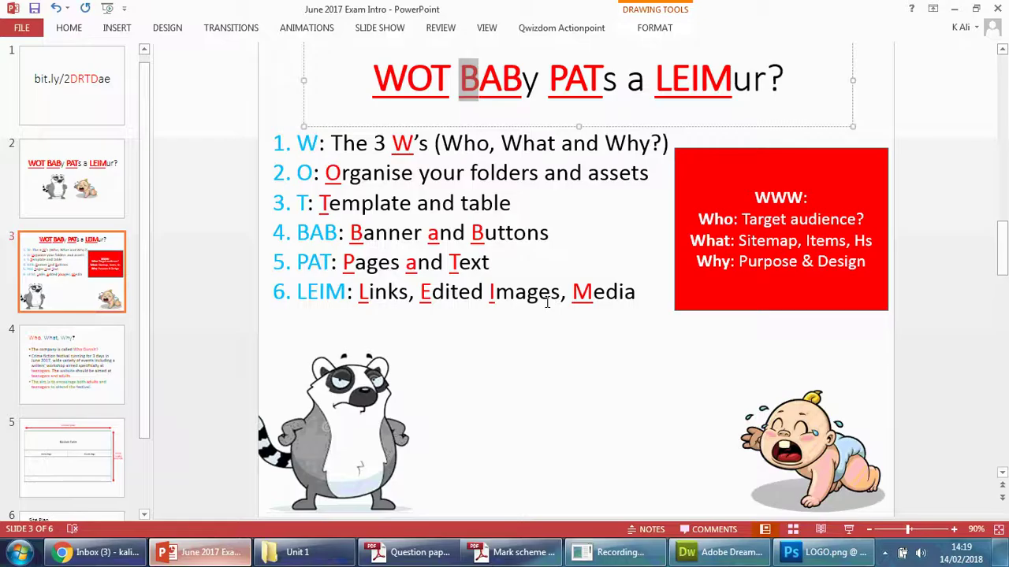
{"action": "left_click_drag", "start_coordinate": [143, 383], "coordinate": [157, 489]}
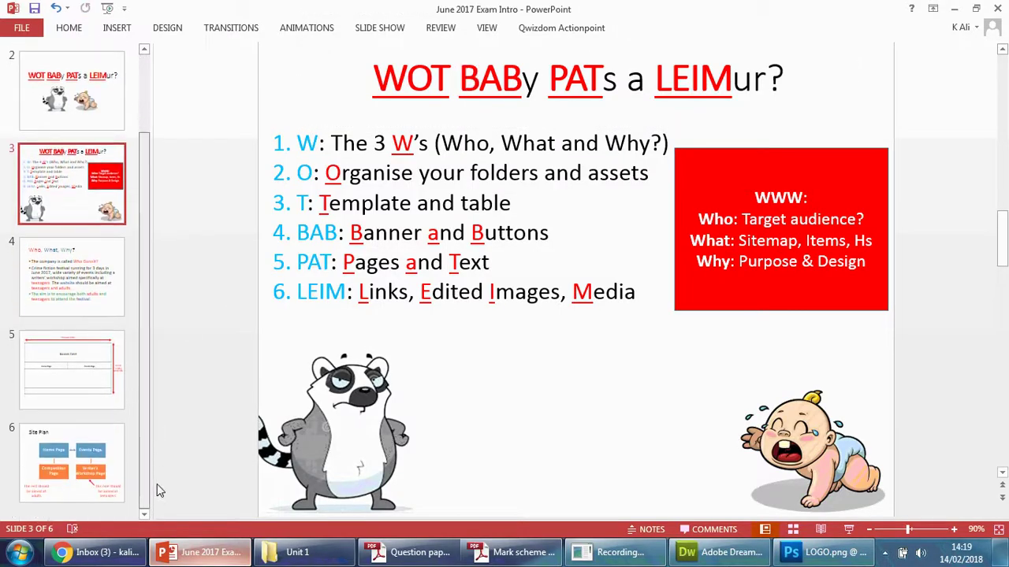
{"action": "left_click", "coordinate": [123, 362]}
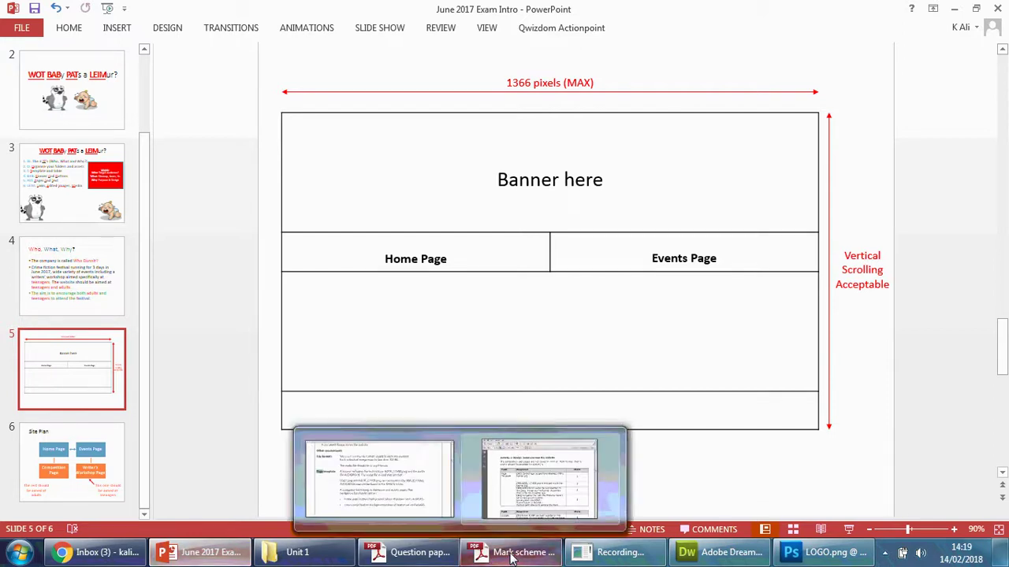
{"action": "left_click", "coordinate": [409, 552]}
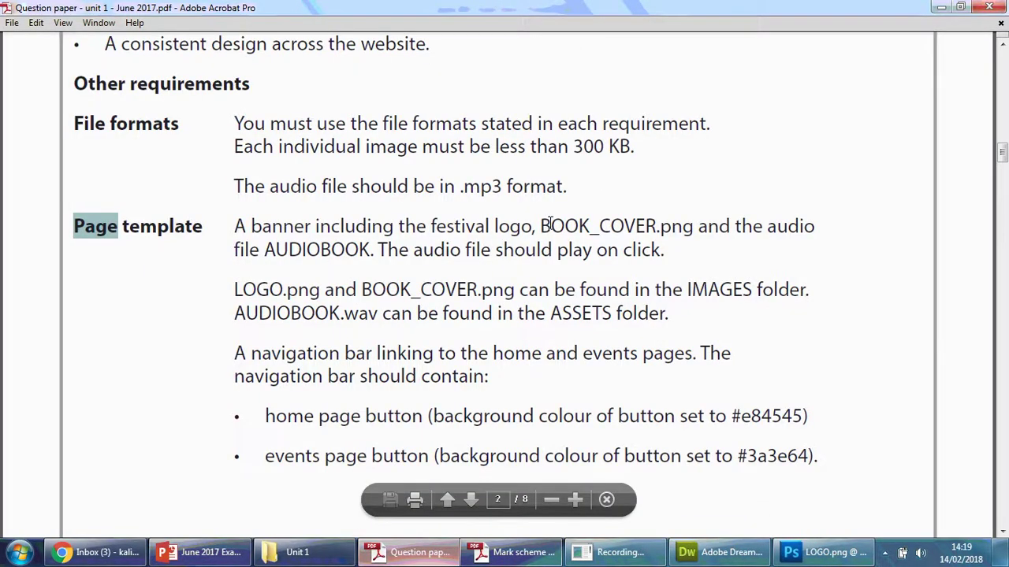
- Highlight BOOK_COVER in the PDF requirements, then duplicate the slide 5 wireframe as slide 6
{"action": "left_click_drag", "start_coordinate": [549, 223], "coordinate": [646, 226]}
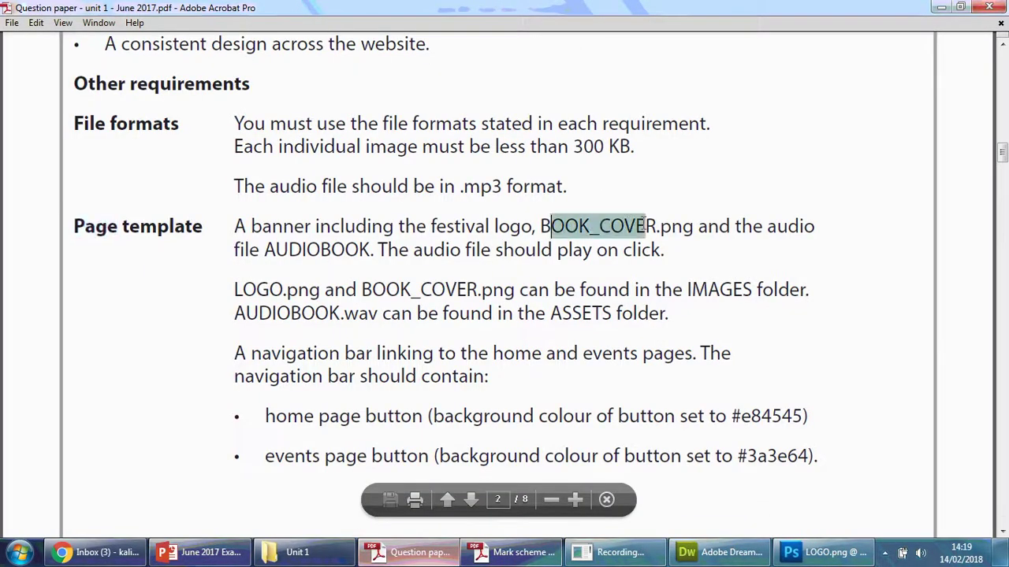
{"action": "left_click", "coordinate": [940, 7]}
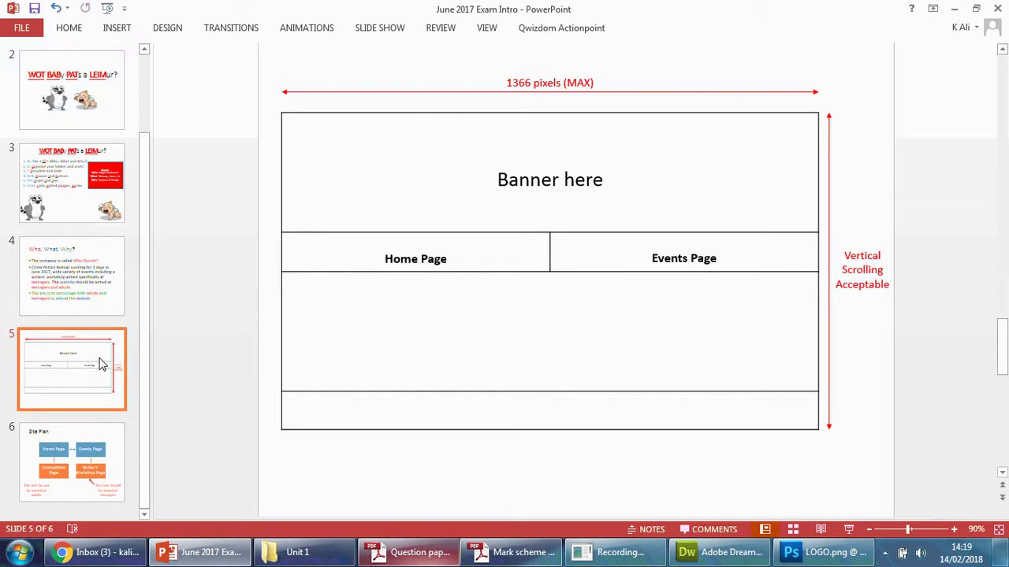
{"action": "key", "text": "ctrl+c"}
{"action": "key", "text": "ctrl+v"}
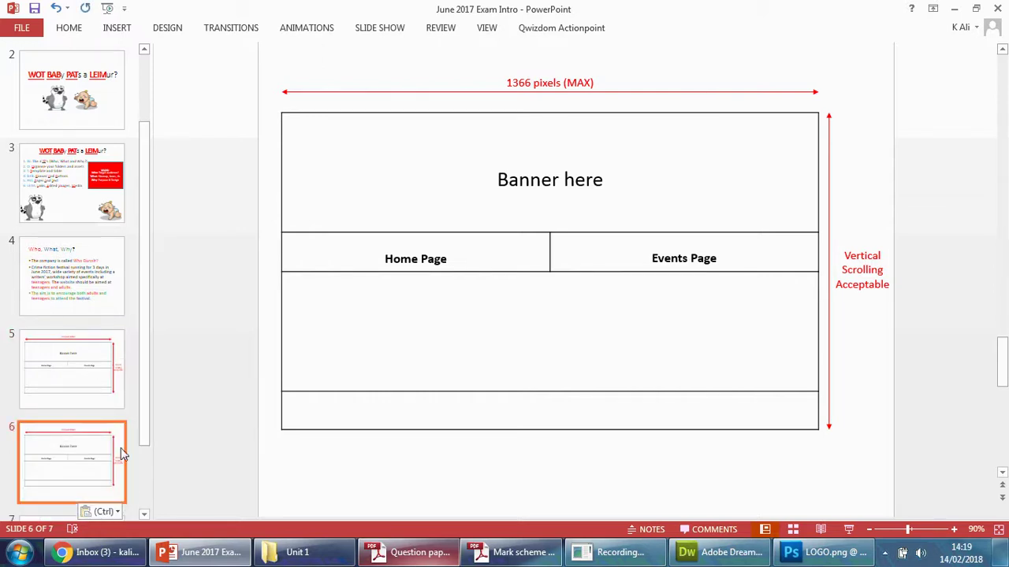